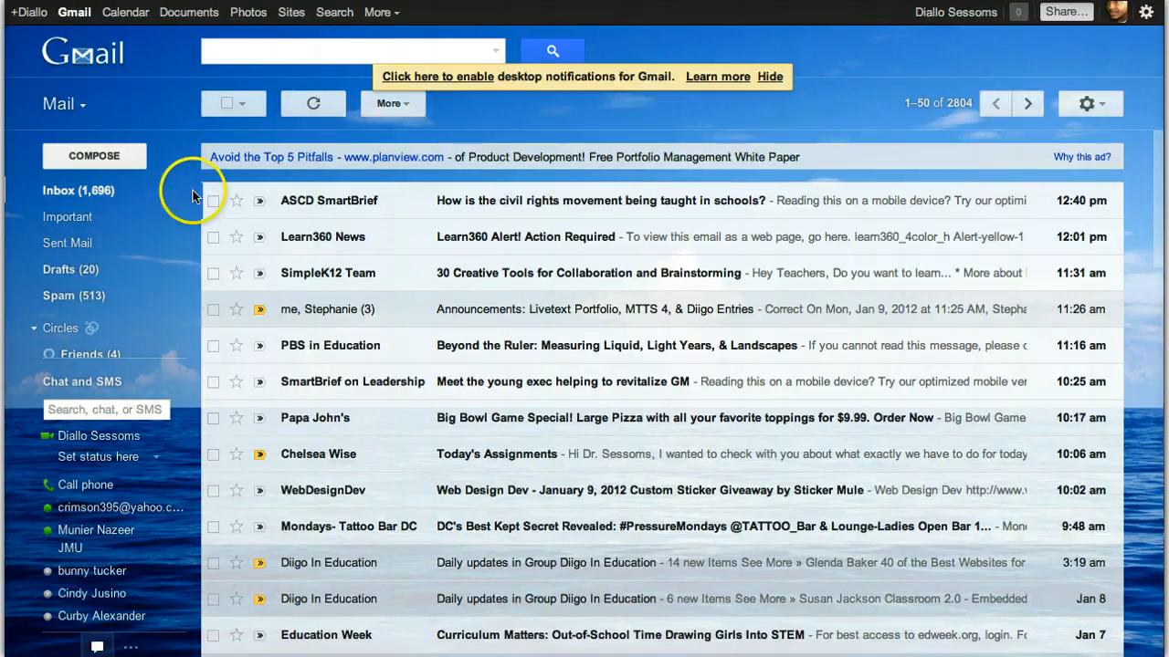
Switch from Gmail to the Docs list and open the ELED 318 spreadsheet
{"action": "left_click", "coordinate": [187, 18]}
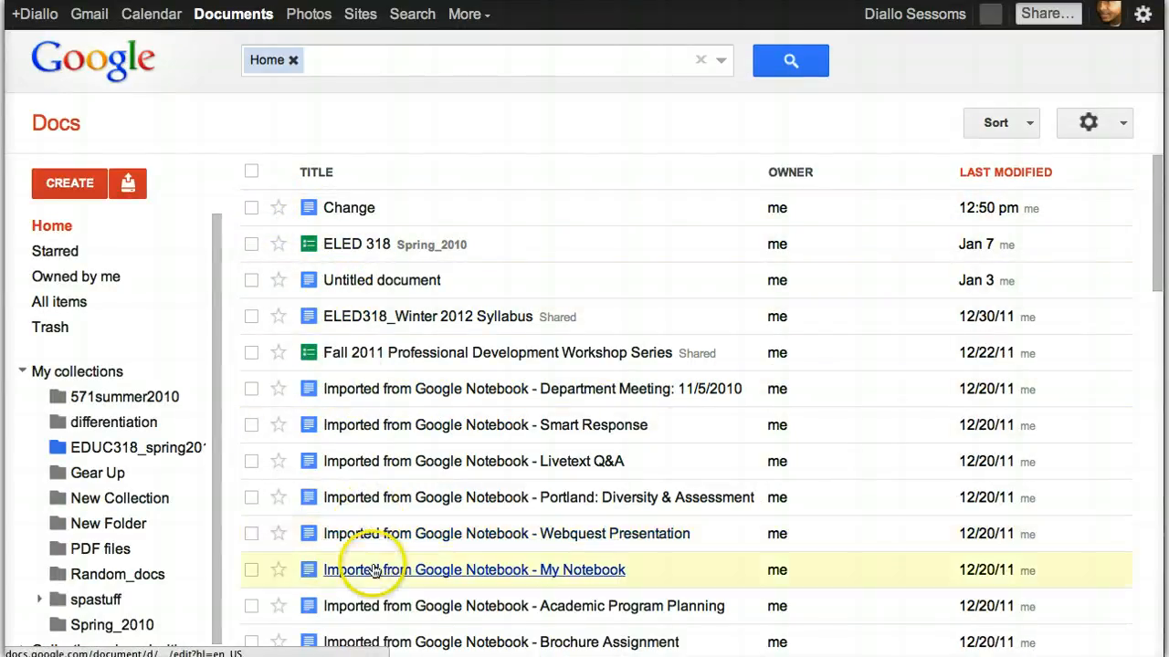
{"action": "scroll", "coordinate": [374, 571], "scroll_direction": "down", "scroll_amount": 4}
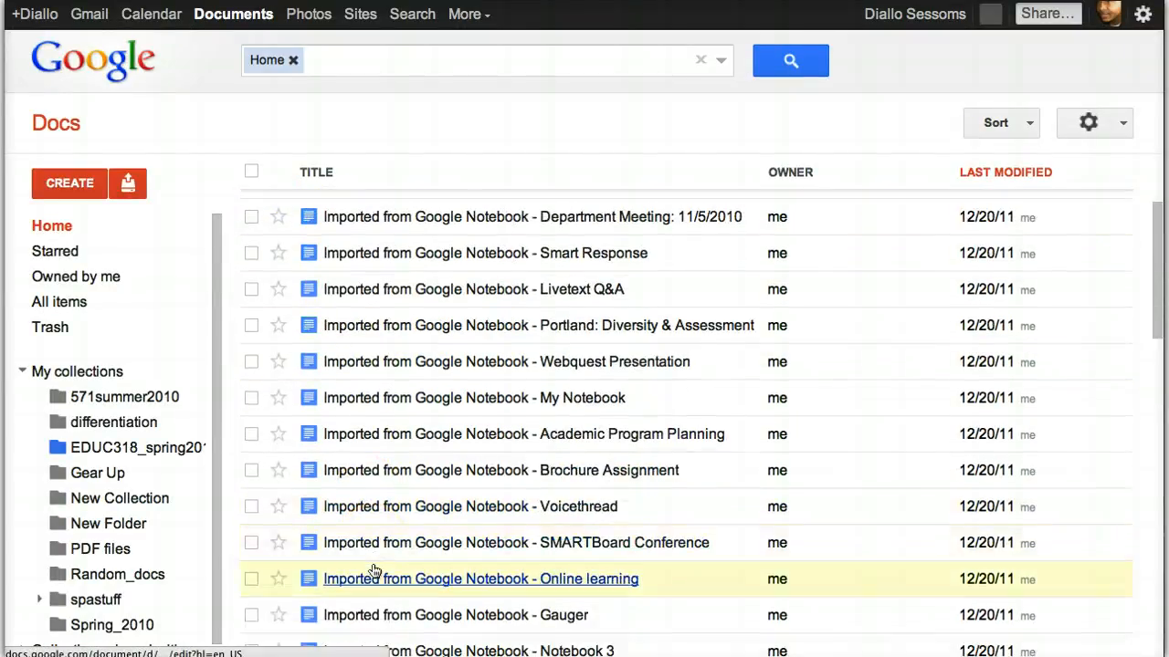
{"action": "scroll", "coordinate": [374, 571], "scroll_direction": "up", "scroll_amount": 4}
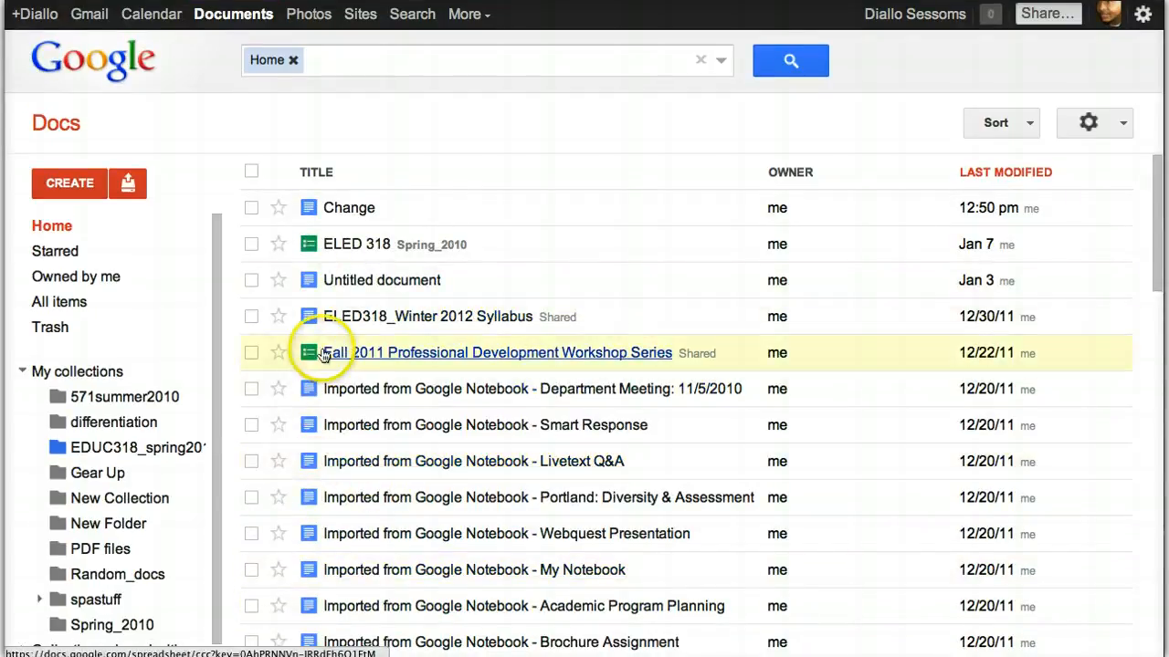
{"action": "left_click", "coordinate": [374, 247]}
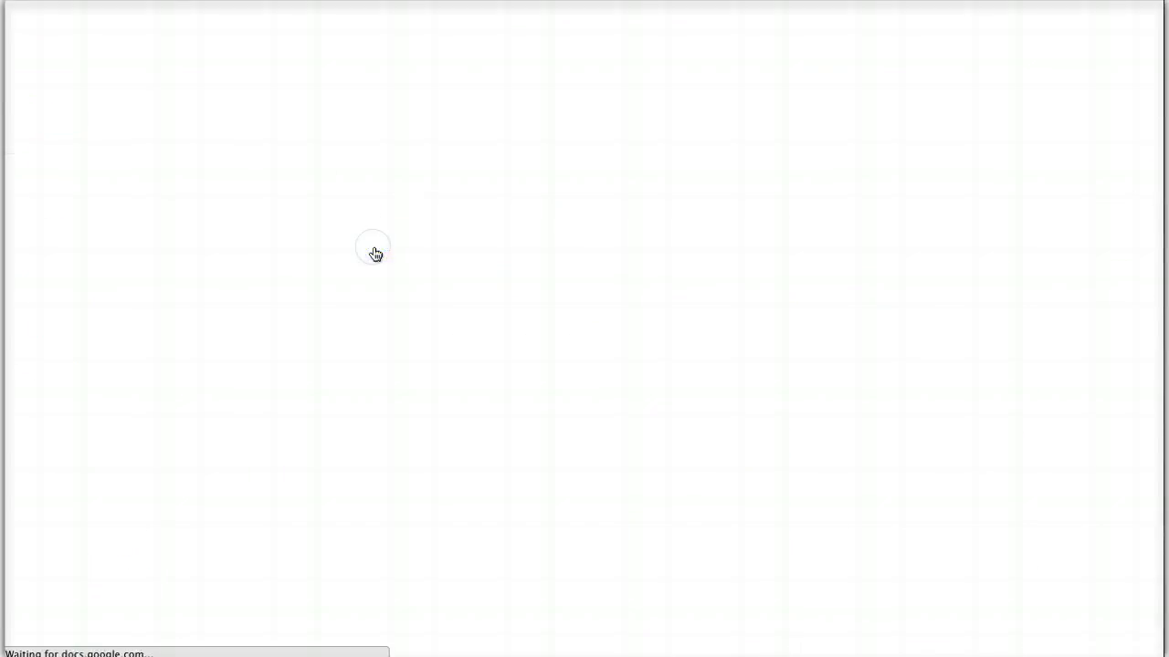
Scroll through the ELED 318 sheet to the WINTER 2012 student rows
{"action": "scroll", "coordinate": [453, 405], "scroll_direction": "down", "scroll_amount": 15}
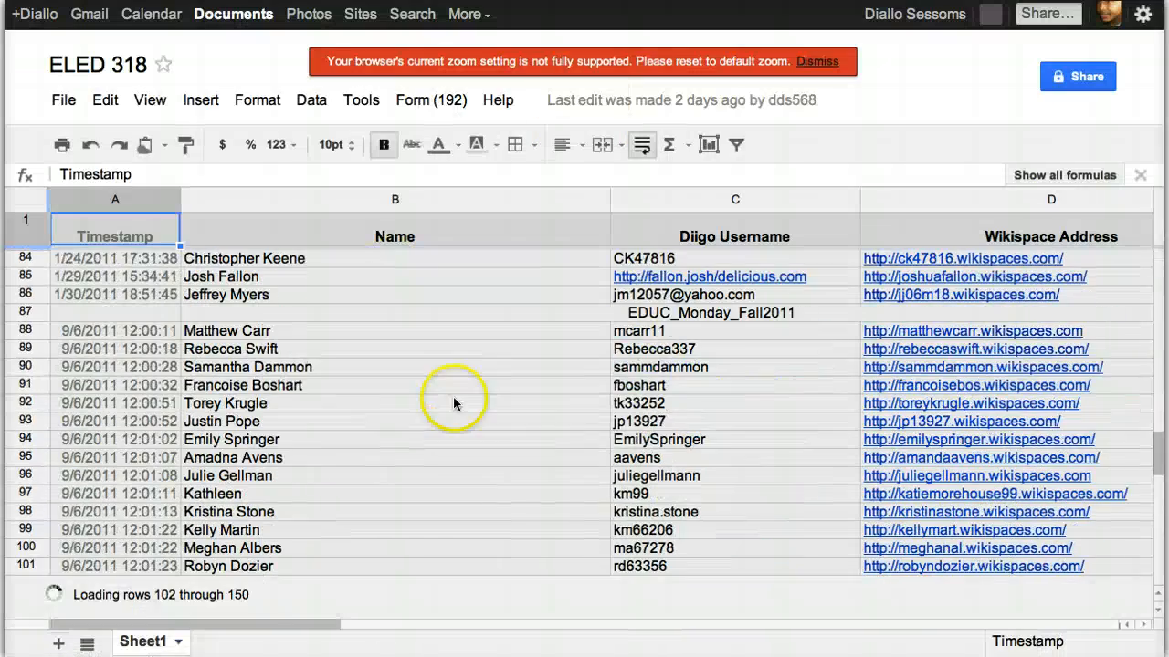
{"action": "scroll", "coordinate": [452, 388], "scroll_direction": "down", "scroll_amount": 3}
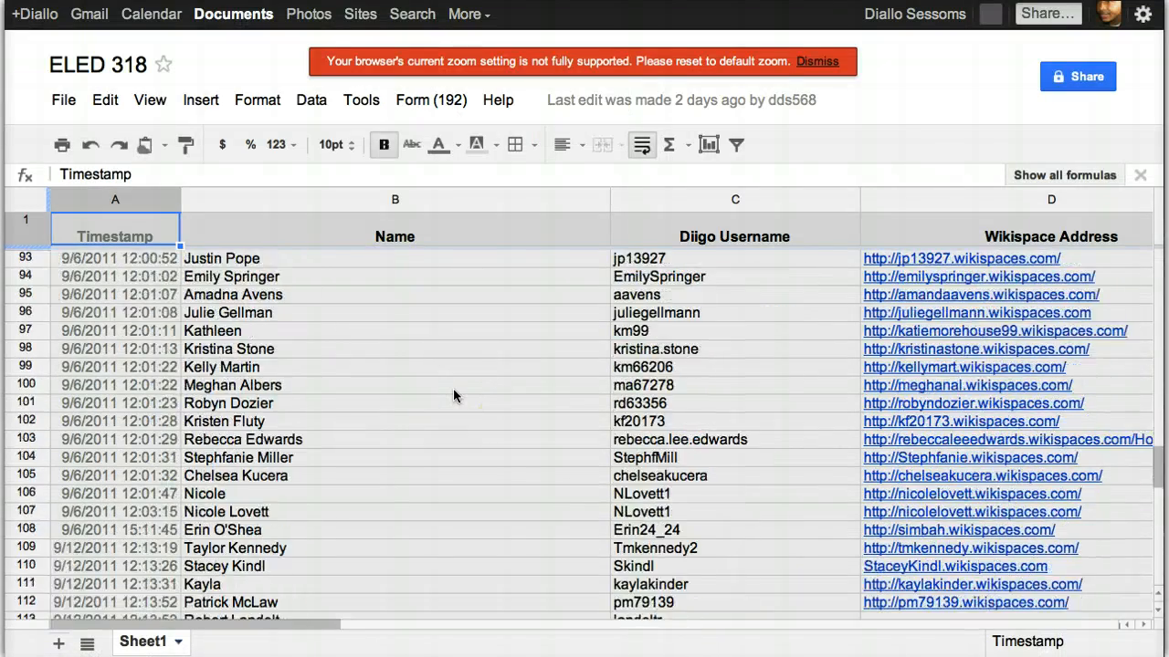
{"action": "scroll", "coordinate": [453, 395], "scroll_direction": "down", "scroll_amount": 10}
{"action": "scroll", "coordinate": [453, 394], "scroll_direction": "up", "scroll_amount": 3}
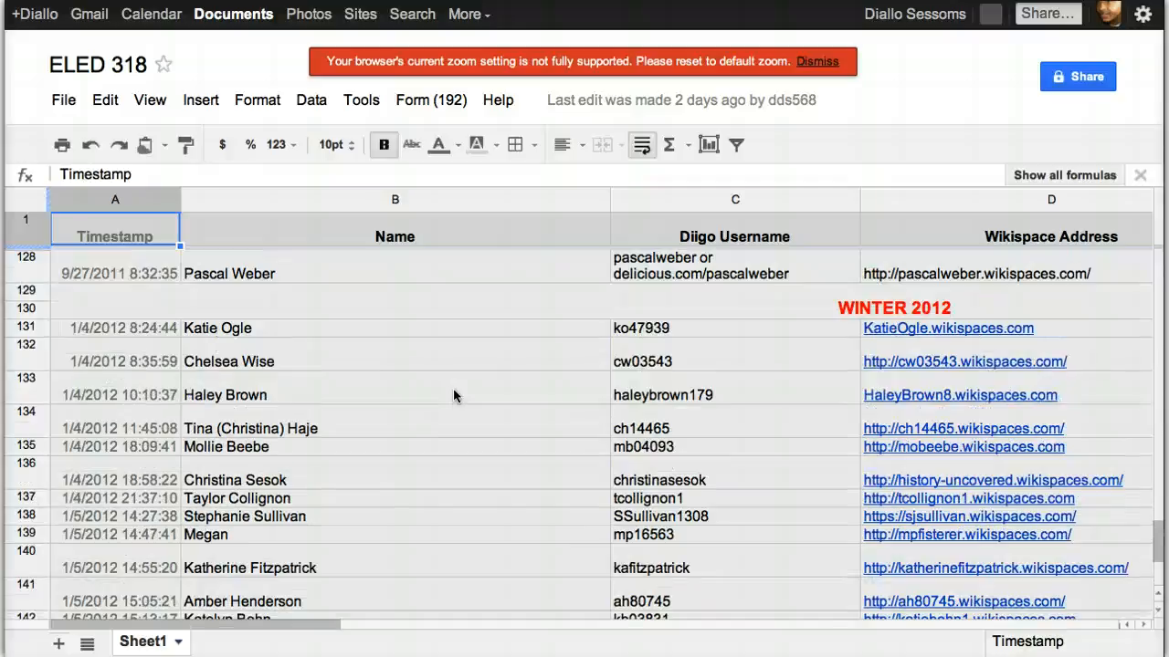
{"action": "scroll", "coordinate": [454, 394], "scroll_direction": "down", "scroll_amount": 2}
{"action": "scroll", "coordinate": [454, 395], "scroll_direction": "up", "scroll_amount": 1}
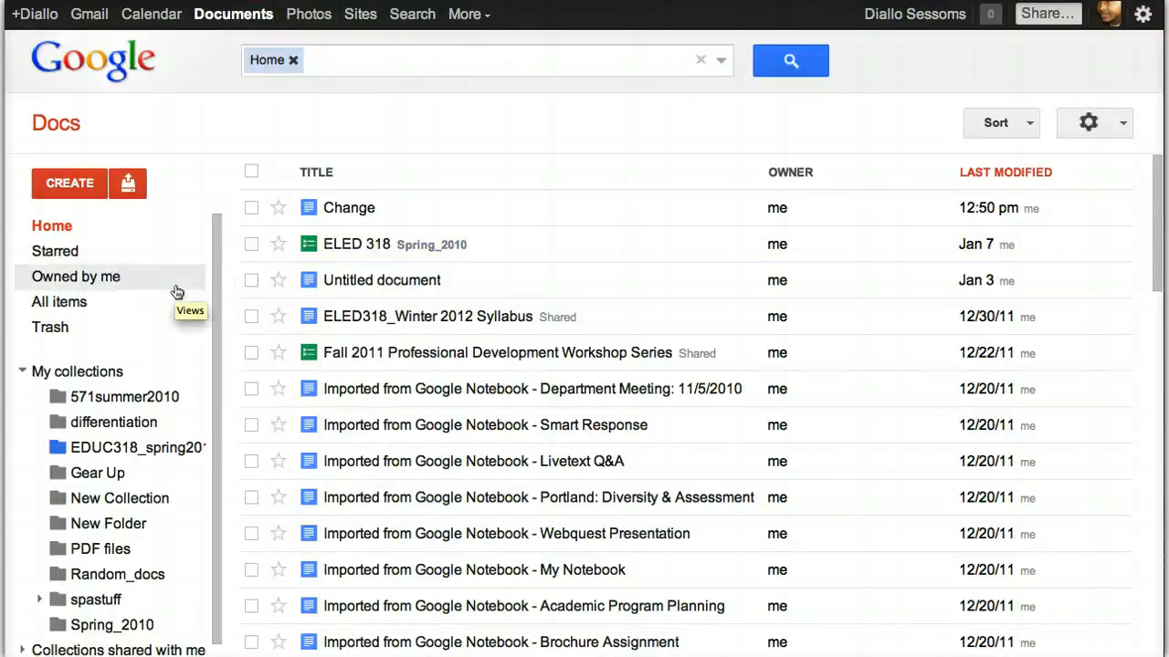
Check and dismiss the Upload options, then show the CREATE dropdown
{"action": "left_click", "coordinate": [126, 186]}
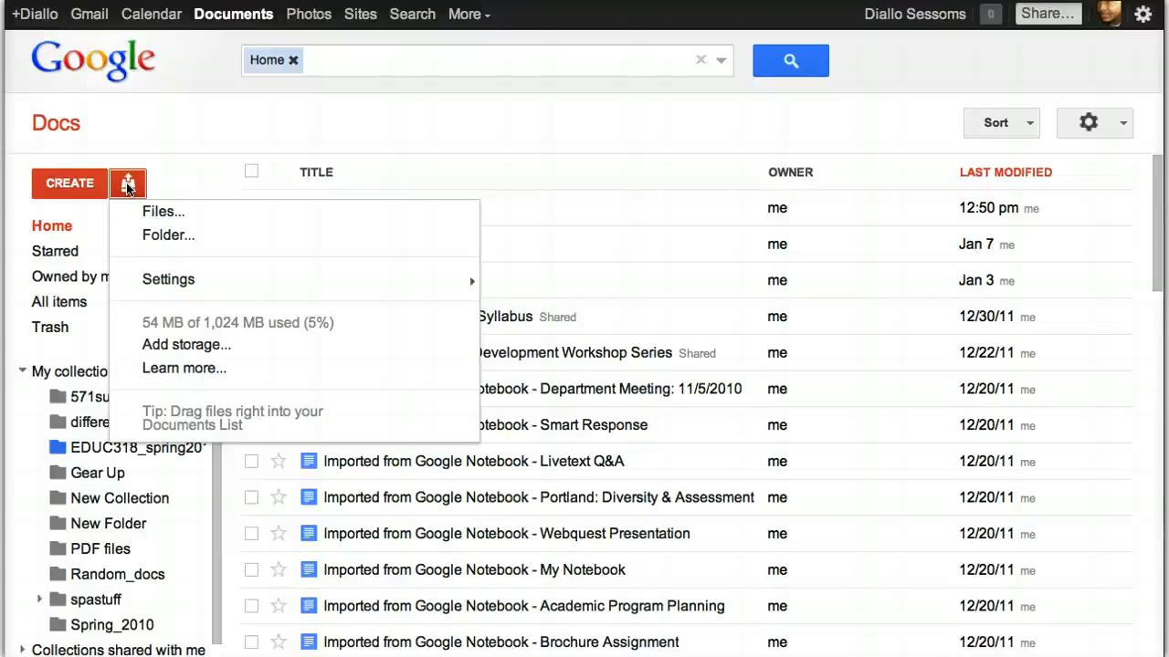
{"action": "left_click", "coordinate": [115, 144]}
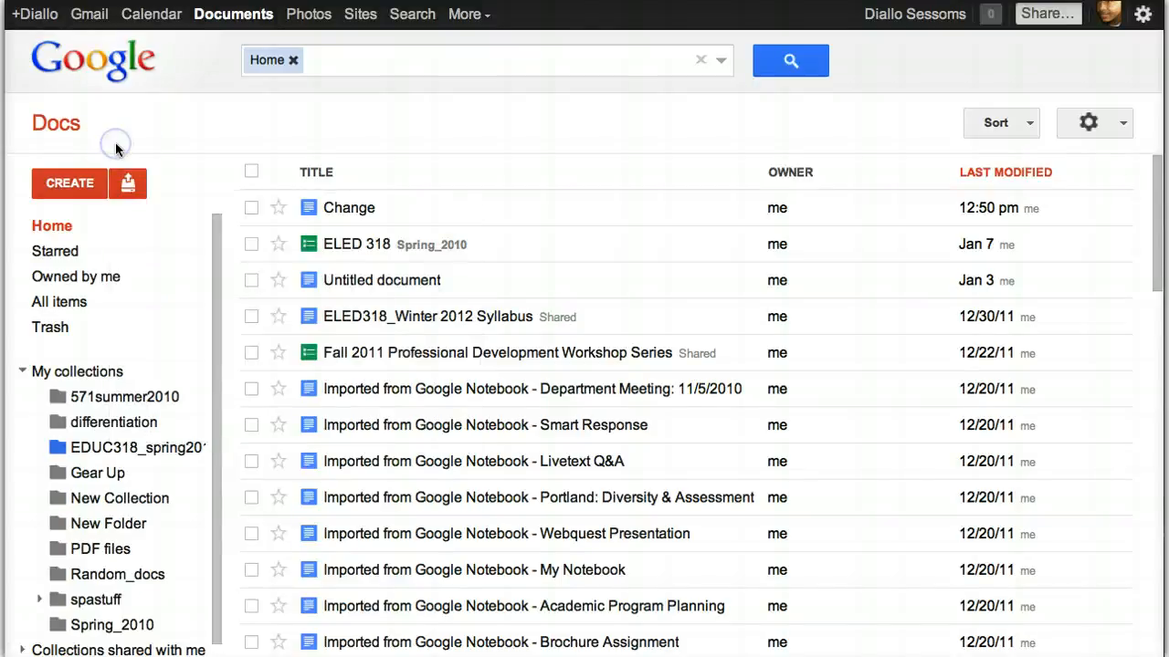
{"action": "left_click", "coordinate": [69, 183]}
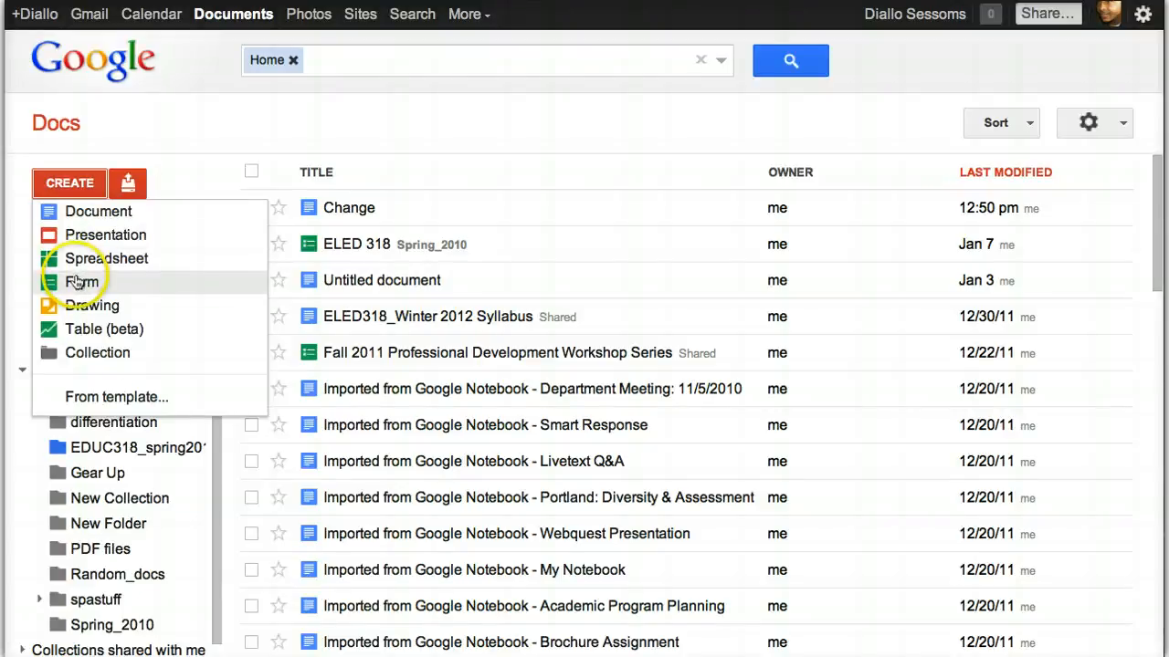
Create a new document and type "Type what you need to type."
{"action": "left_click", "coordinate": [87, 214]}
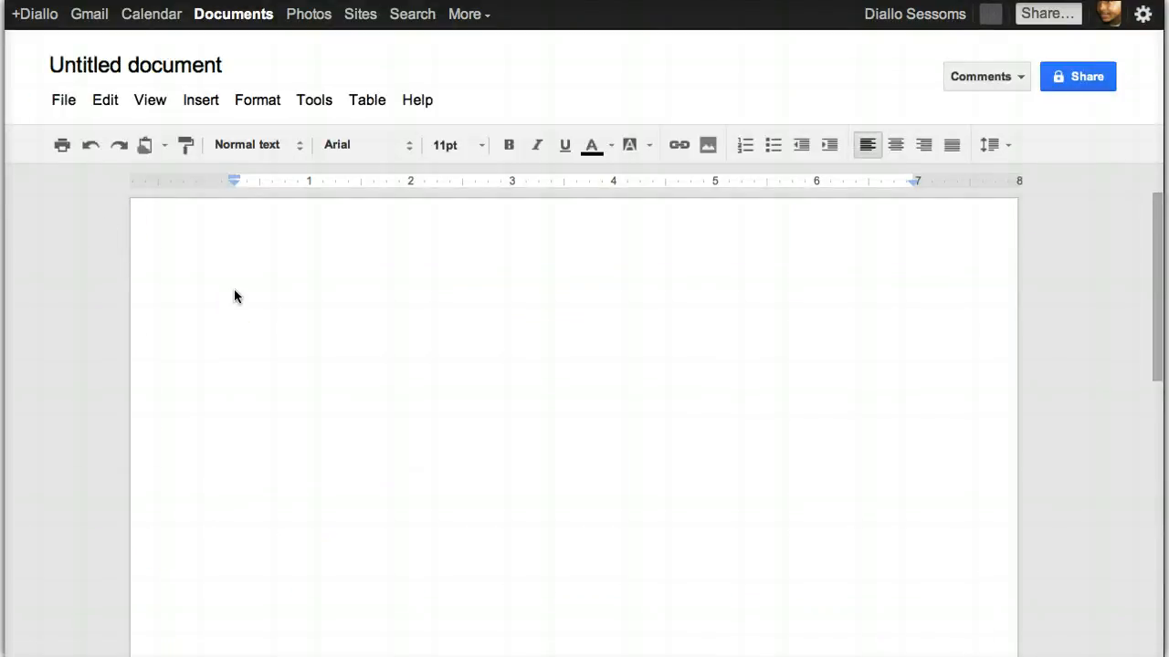
{"action": "left_click", "coordinate": [320, 385]}
{"action": "type", "text": "Type what you need"}
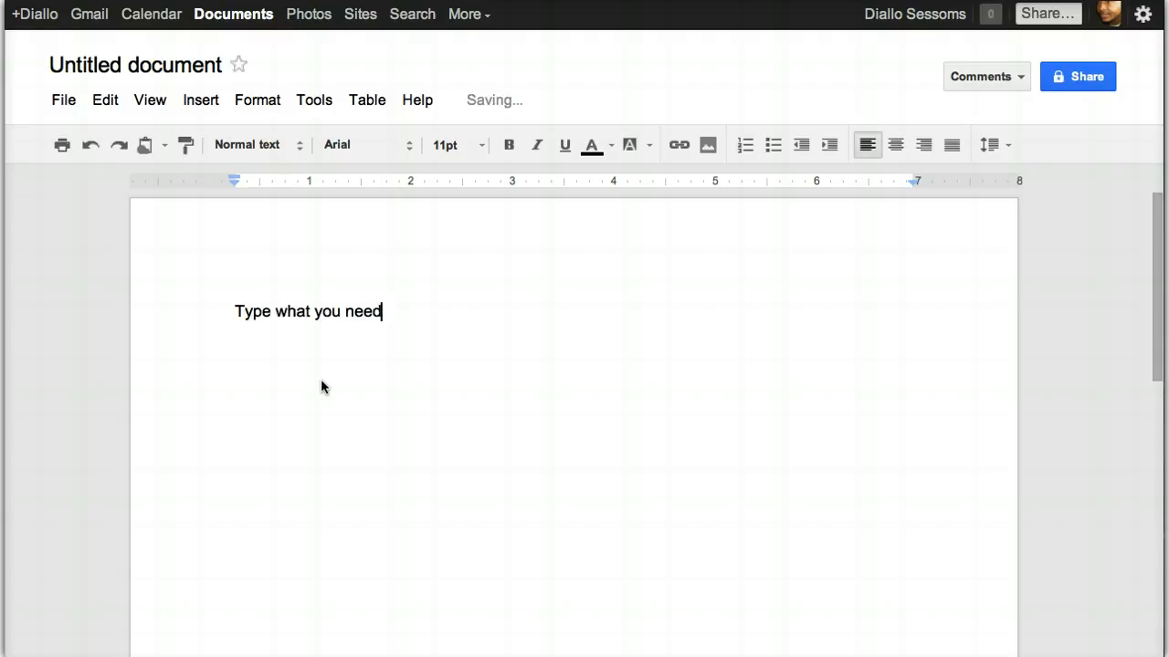
{"action": "type", "text": " to type."}
Select the sentence and review its font and size options without changing them
{"action": "left_click", "coordinate": [445, 315]}
{"action": "left_click_drag", "start_coordinate": [446, 315], "coordinate": [239, 313]}
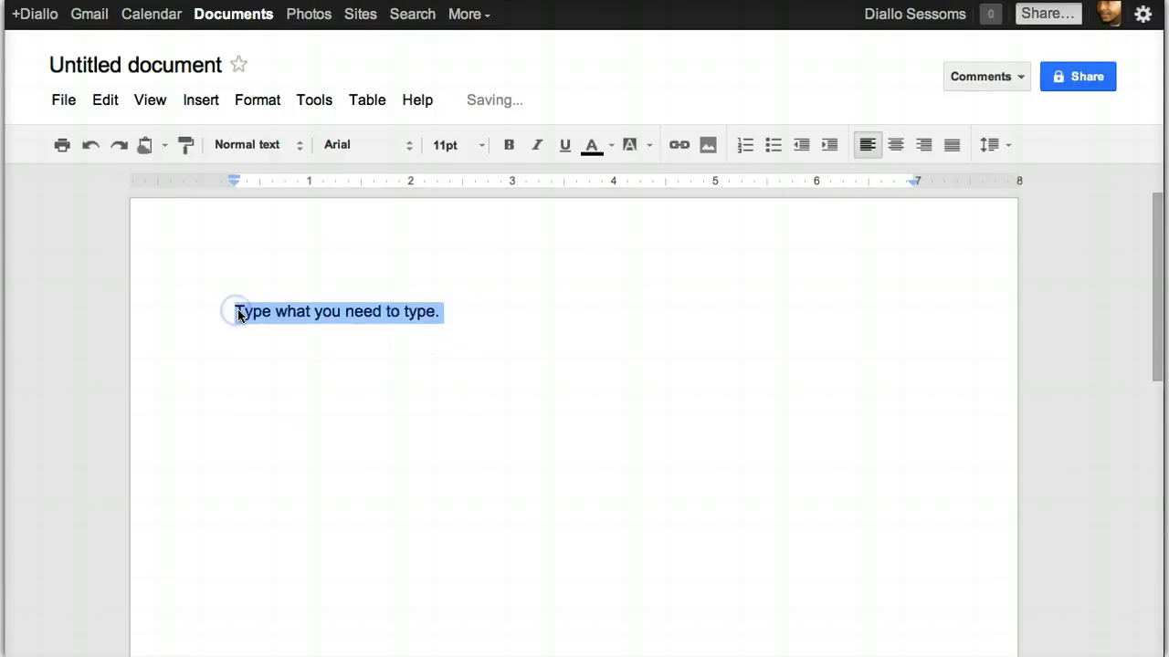
{"action": "left_click", "coordinate": [408, 146]}
{"action": "left_click", "coordinate": [410, 146]}
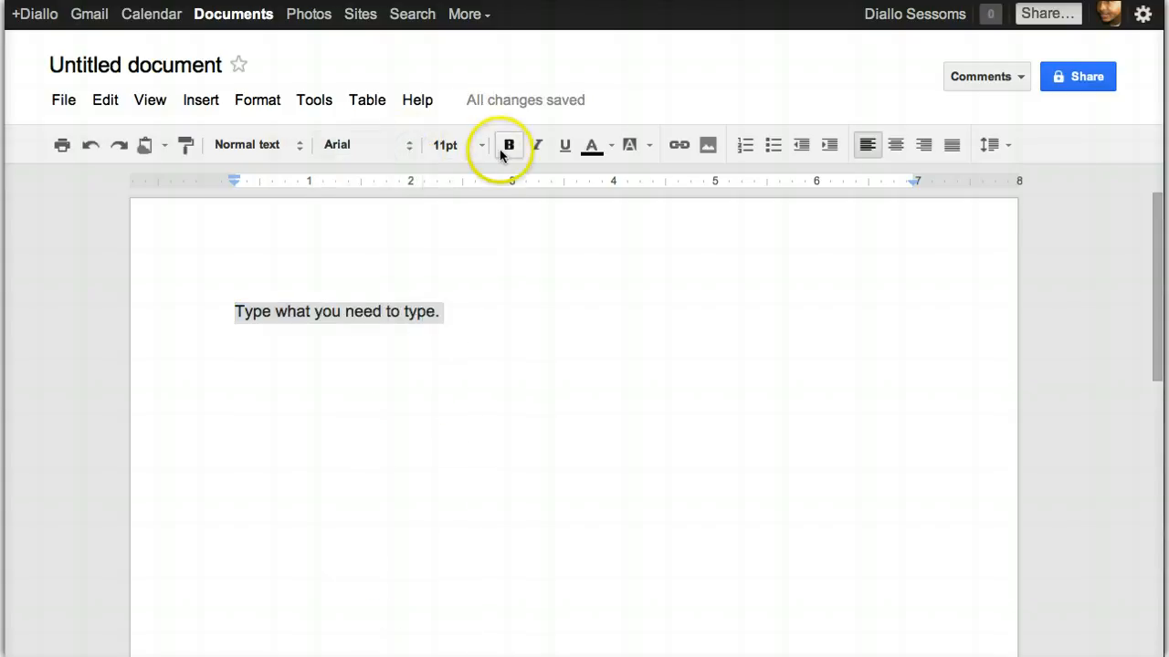
{"action": "left_click", "coordinate": [482, 146]}
{"action": "left_click", "coordinate": [482, 146]}
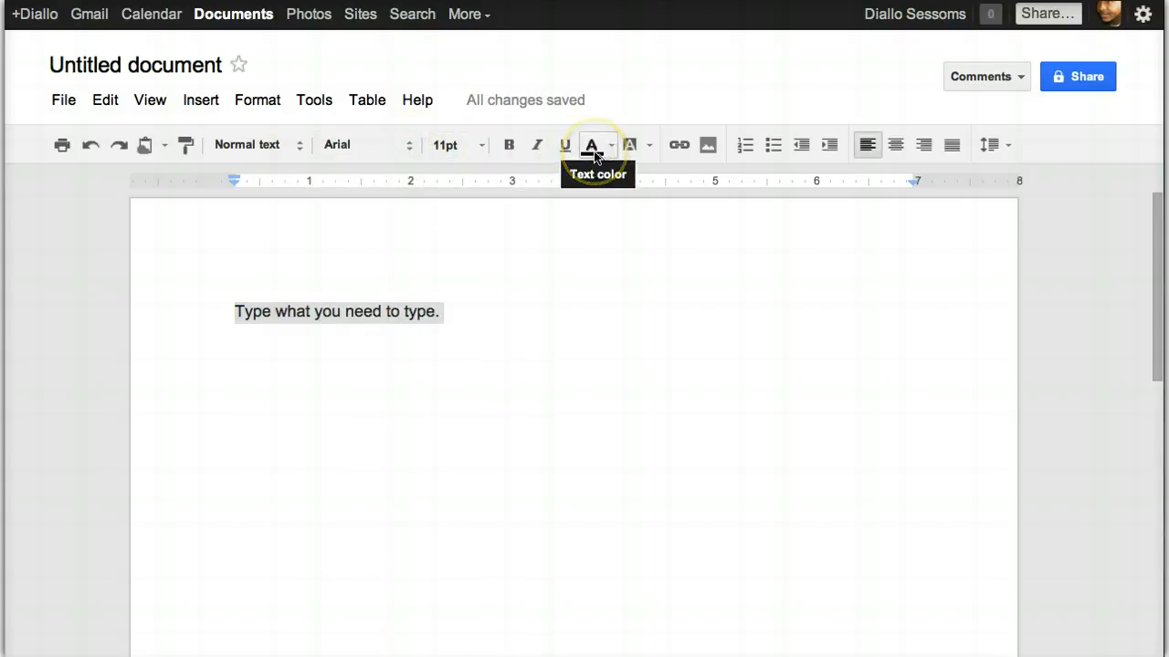
{"action": "left_click", "coordinate": [605, 261]}
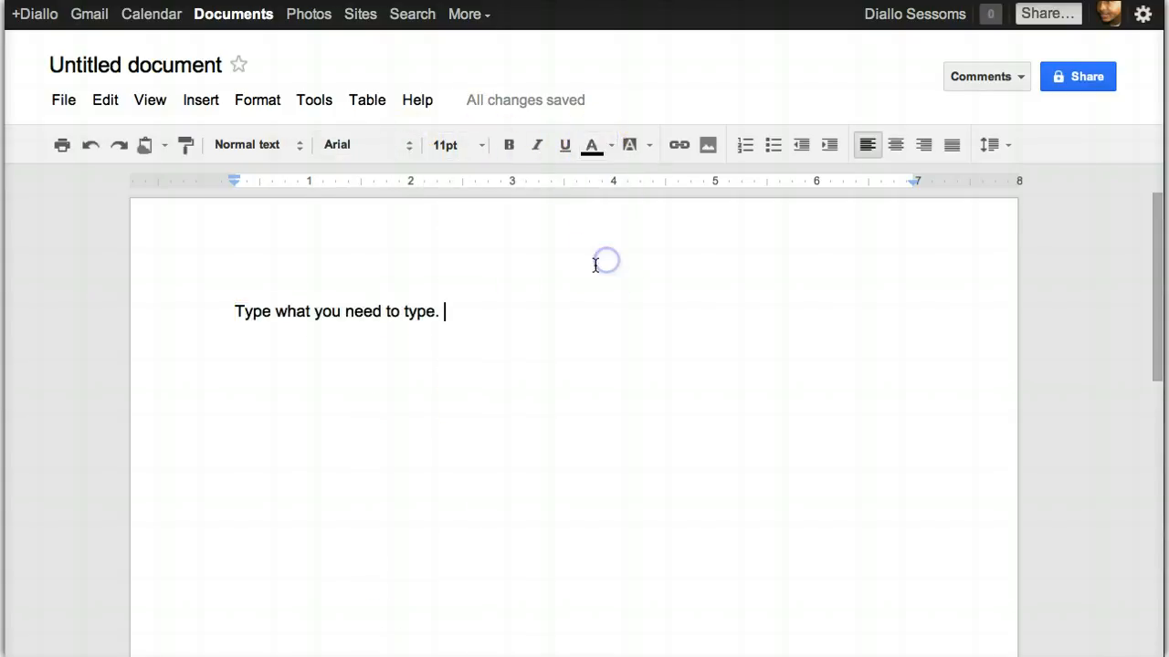
{"action": "left_click", "coordinate": [685, 146]}
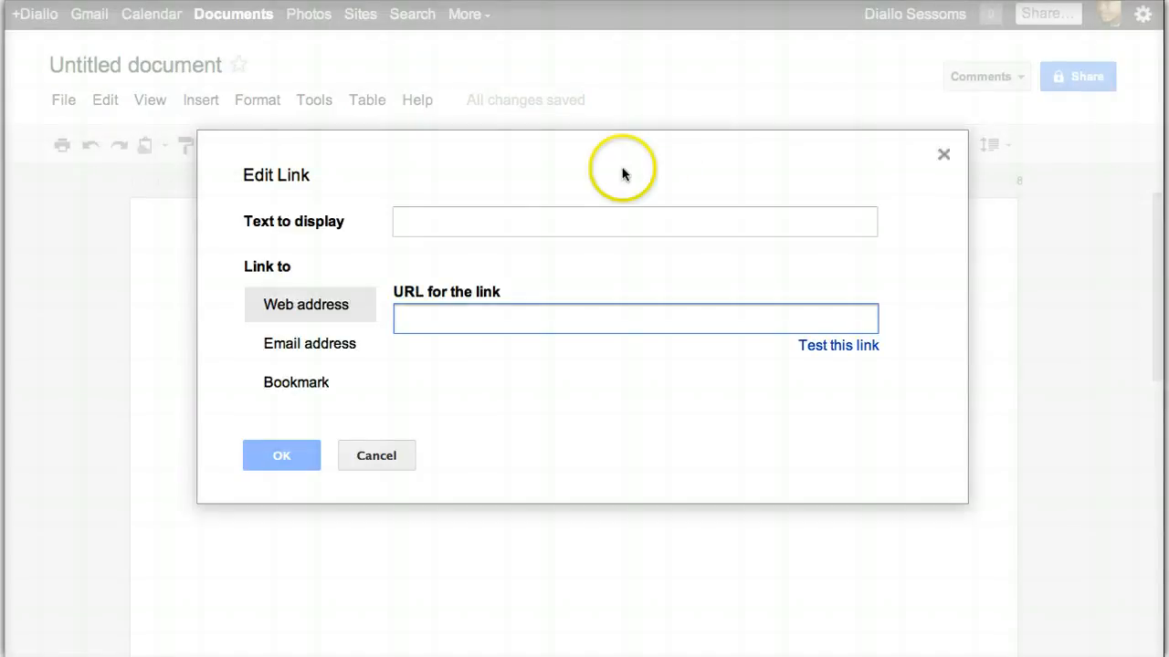
{"action": "left_click", "coordinate": [494, 218]}
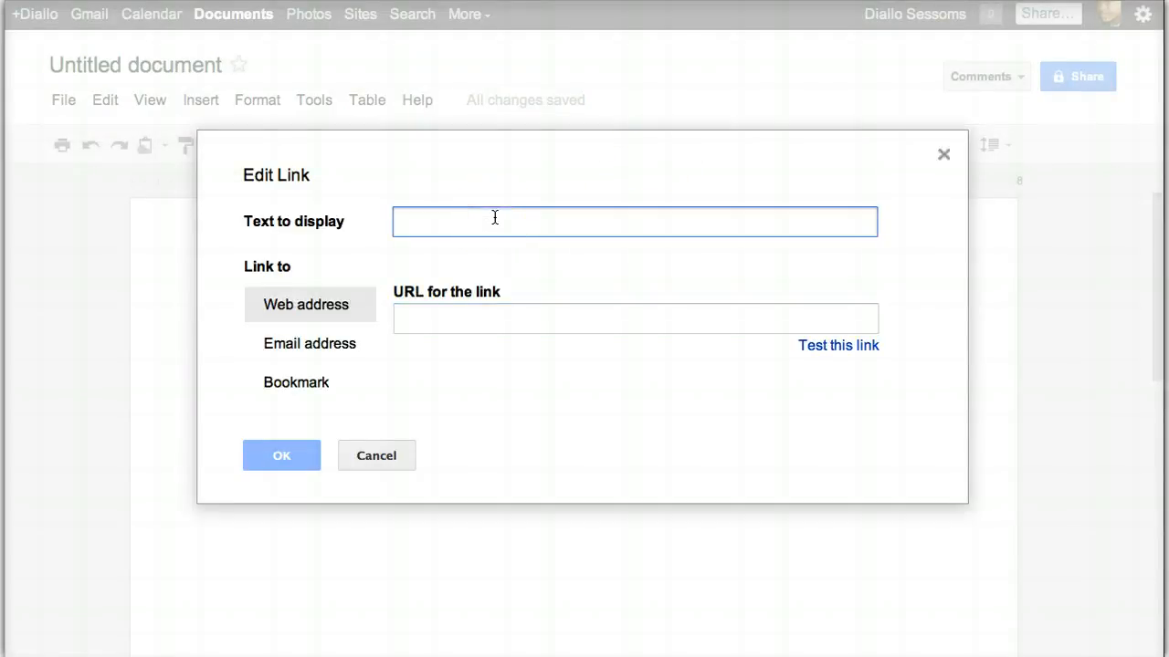
{"action": "type", "text": "Salisbury"}
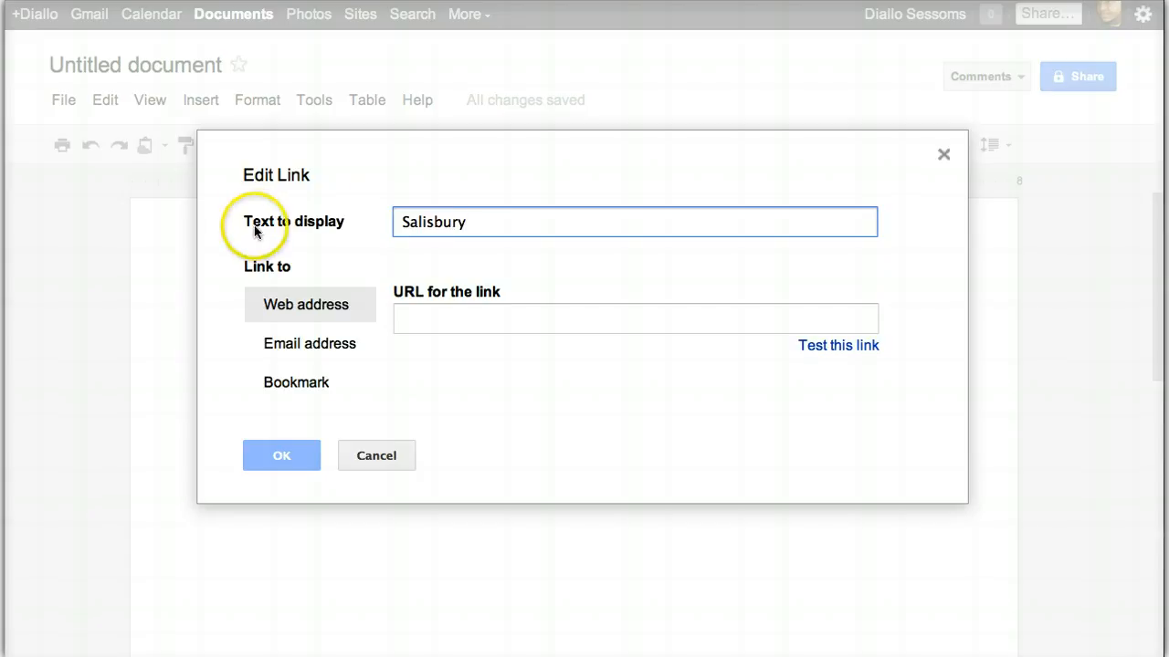
{"action": "left_click", "coordinate": [431, 313]}
{"action": "type", "text": "ww"}
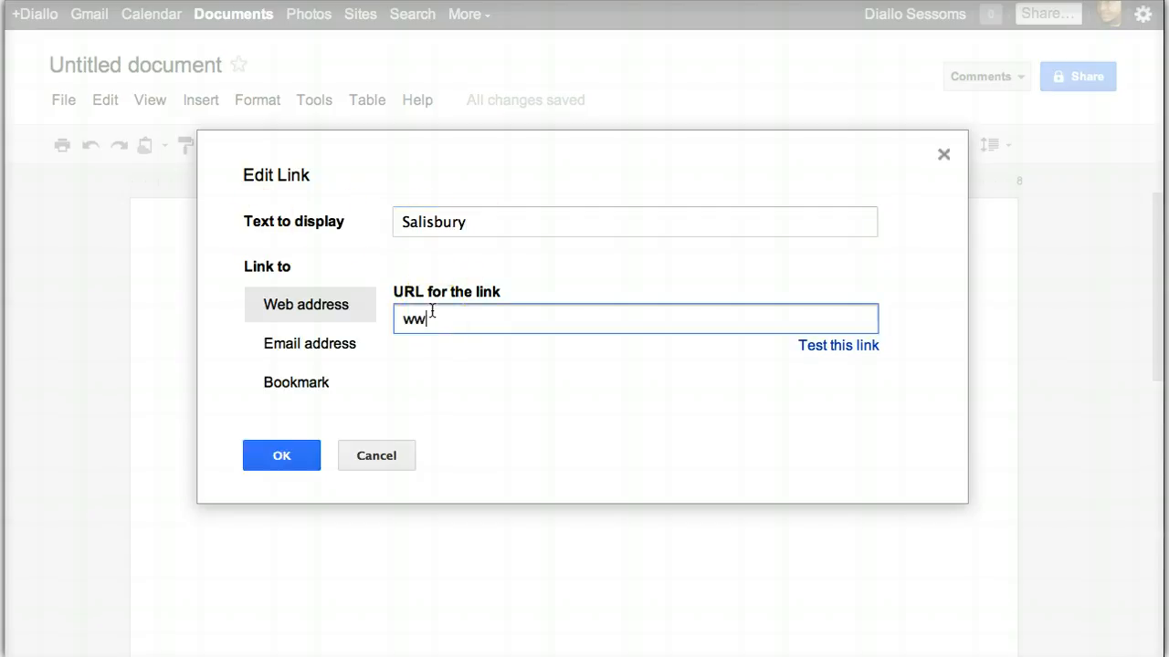
{"action": "type", "text": "w.salisbury.edu"}
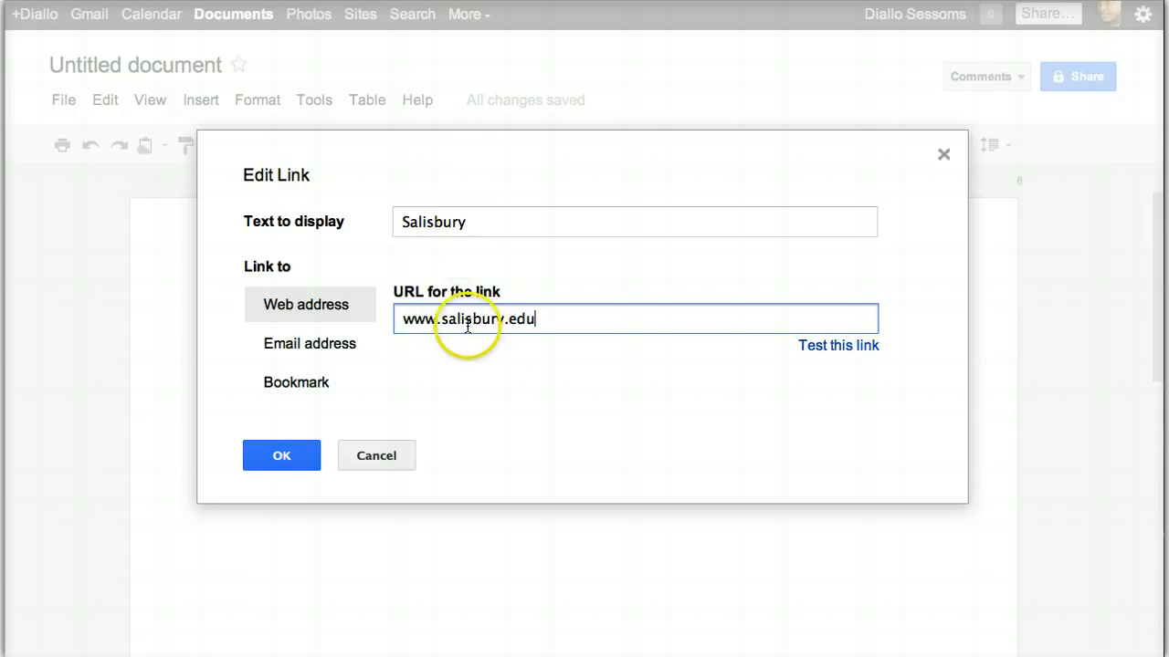
{"action": "left_click", "coordinate": [280, 449]}
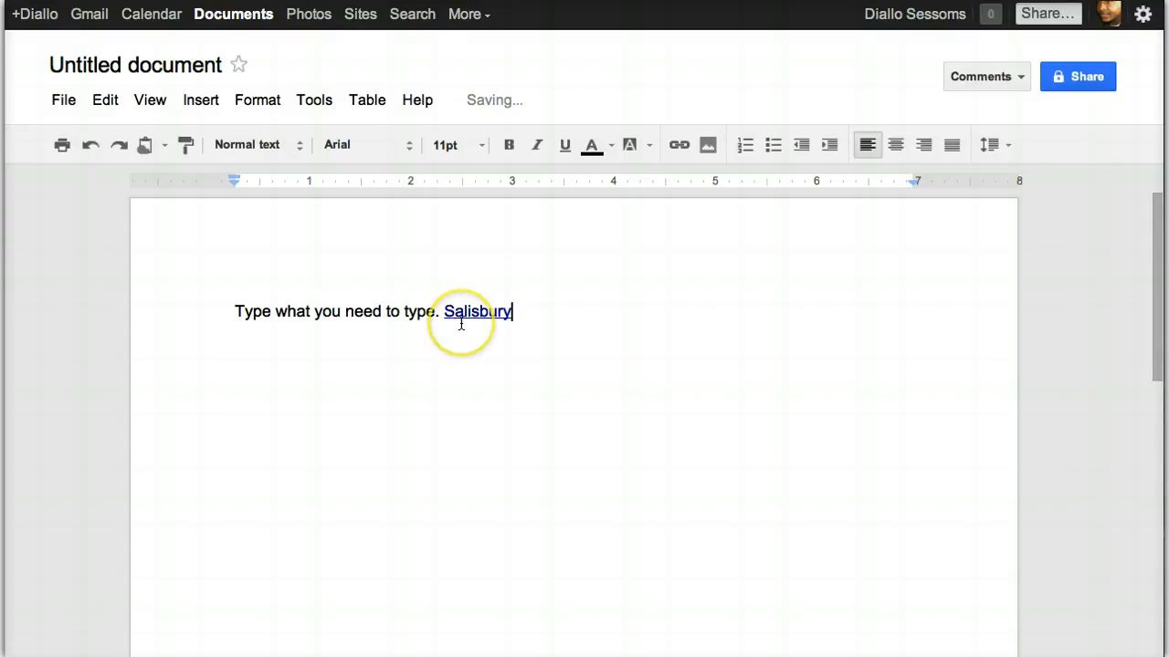
{"action": "key", "text": "Return"}
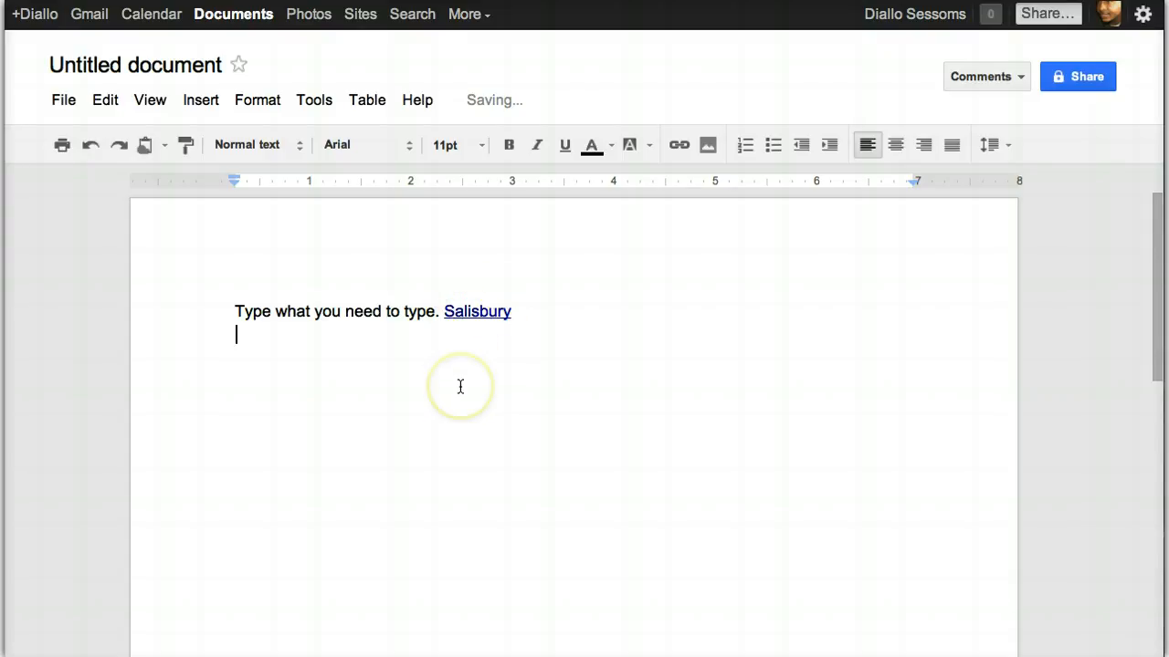
{"action": "left_click", "coordinate": [709, 148]}
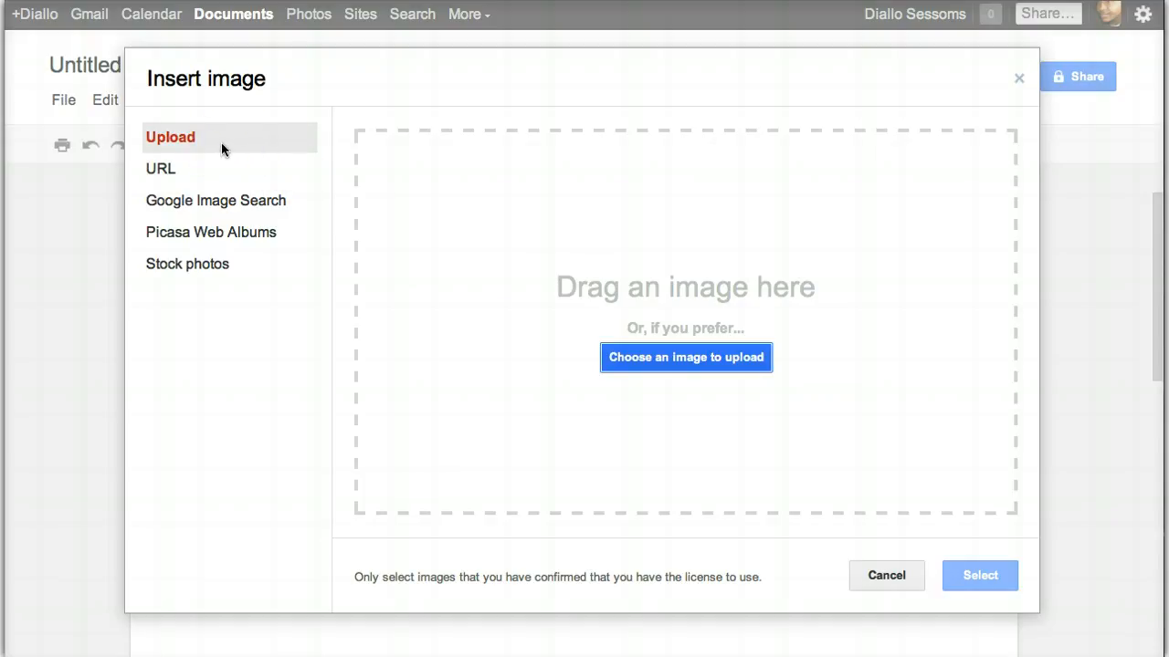
{"action": "left_click", "coordinate": [215, 164]}
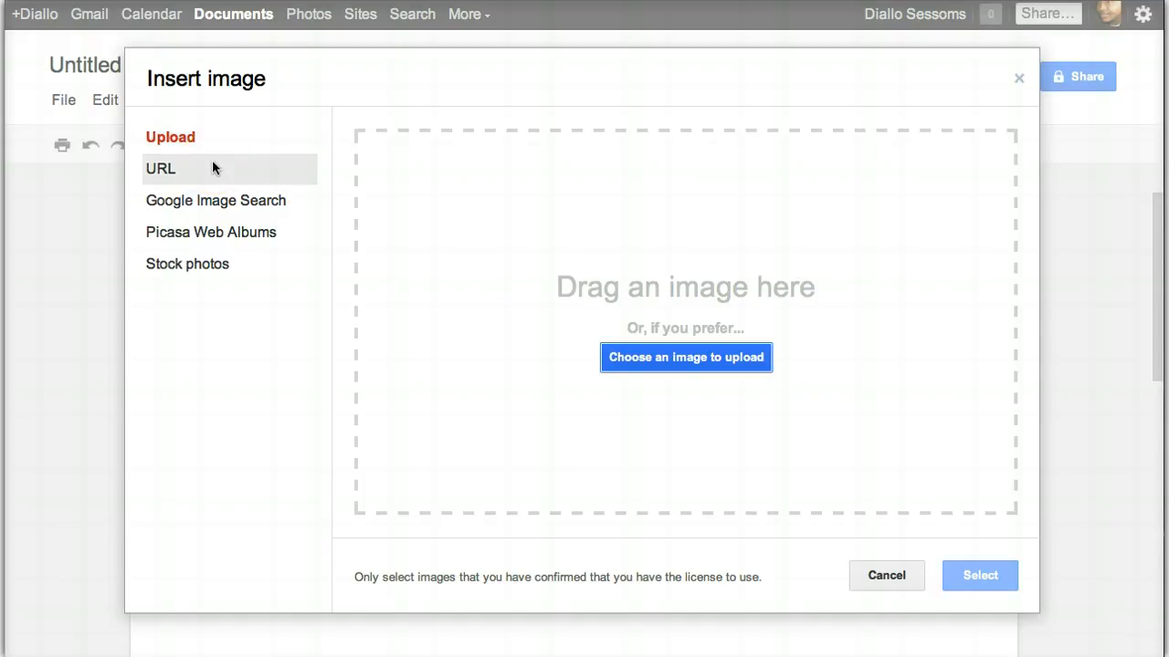
{"action": "left_click", "coordinate": [163, 173]}
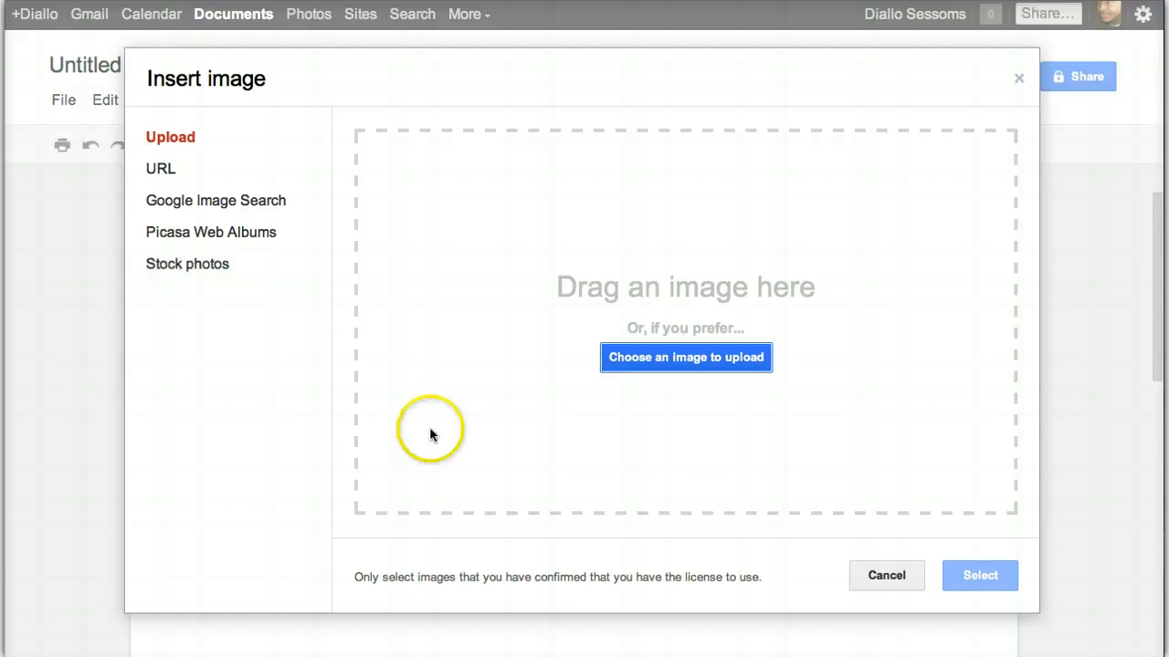
{"action": "left_click", "coordinate": [872, 582]}
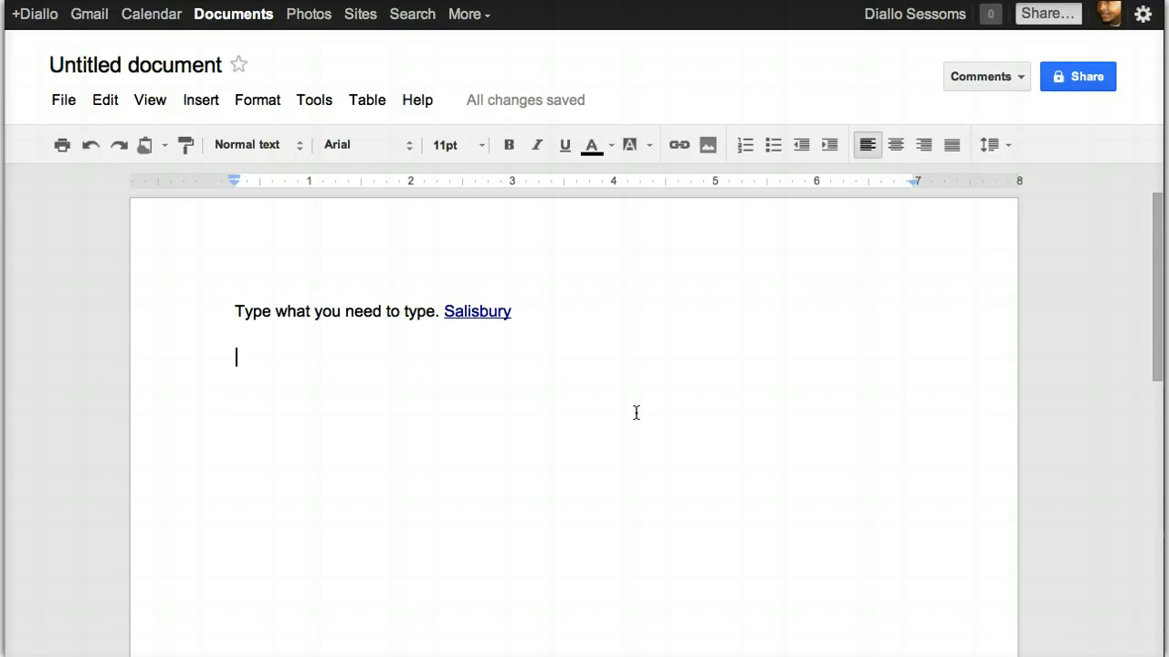
Place the caret on the blank line, then rename the document to 'Title'
{"action": "left_click", "coordinate": [416, 361]}
{"action": "left_click", "coordinate": [327, 342]}
{"action": "left_click", "coordinate": [135, 73]}
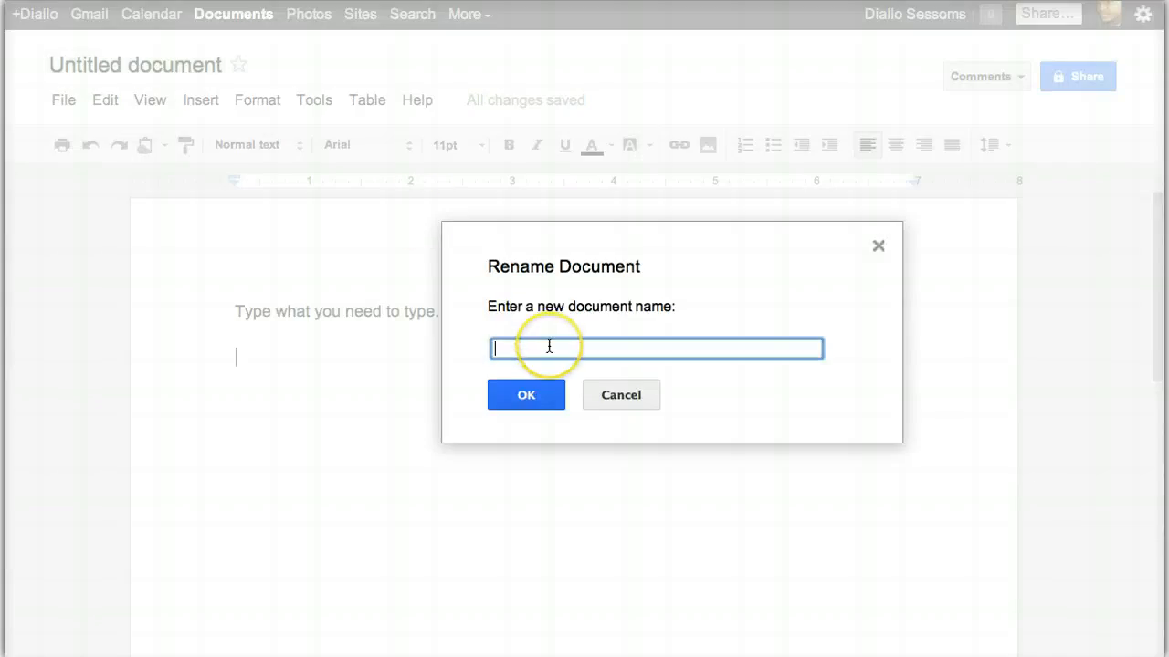
{"action": "type", "text": "Title"}
{"action": "left_click", "coordinate": [546, 397]}
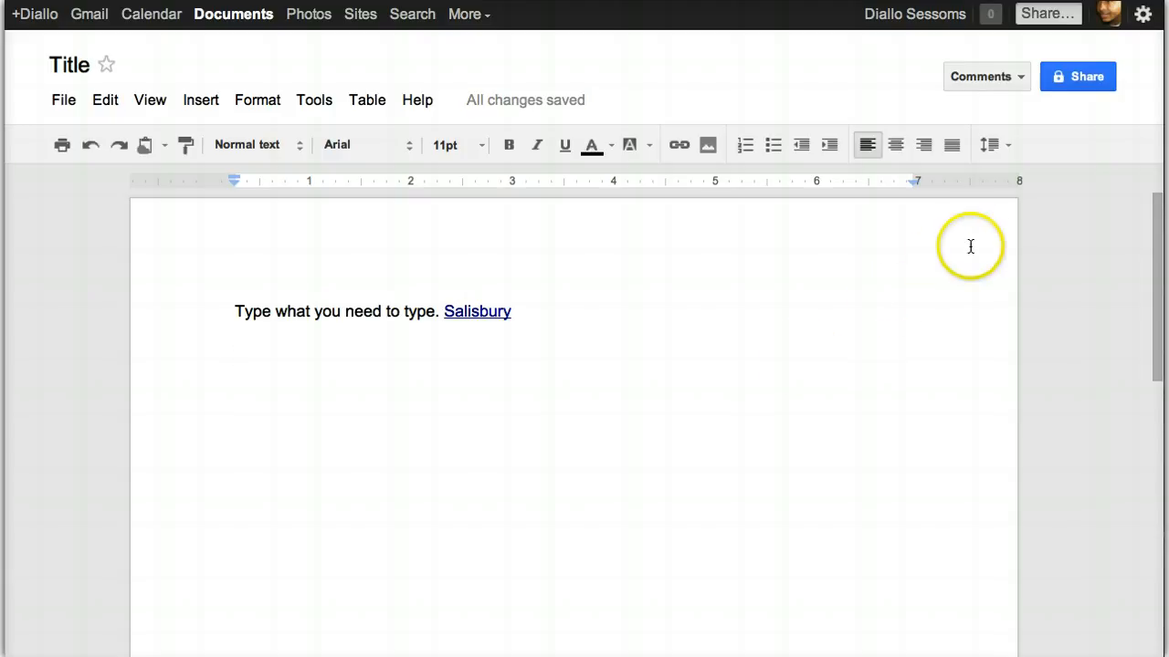
Change the document's access from Private to 'Anyone with the link' and save
{"action": "left_click", "coordinate": [1079, 80]}
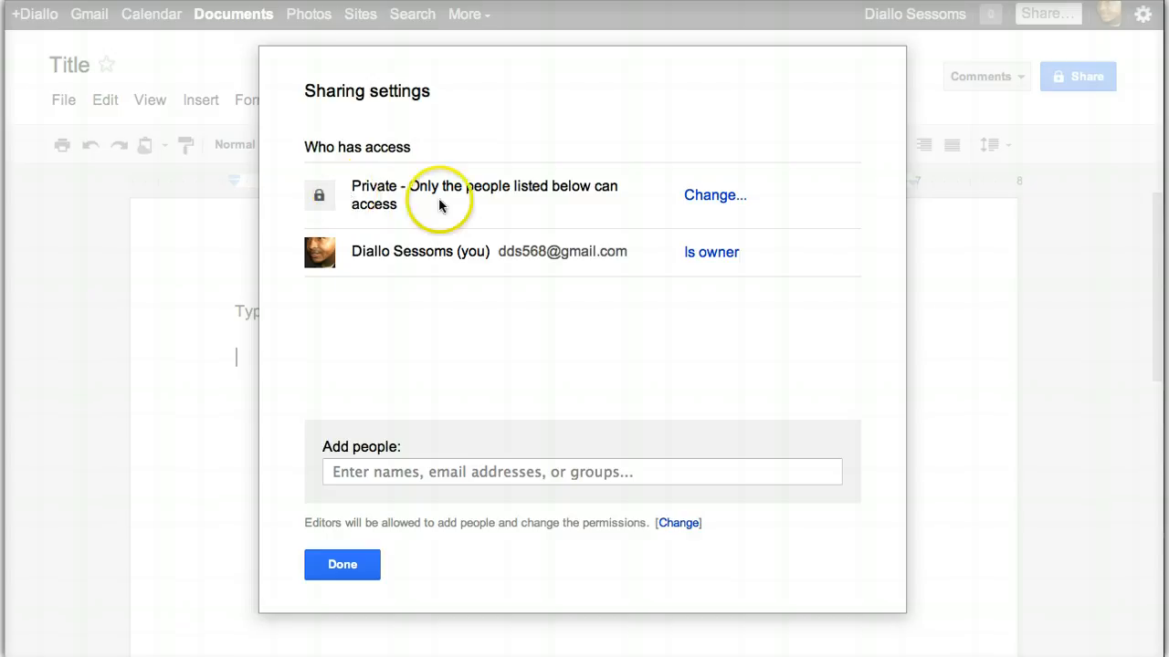
{"action": "left_click", "coordinate": [713, 196]}
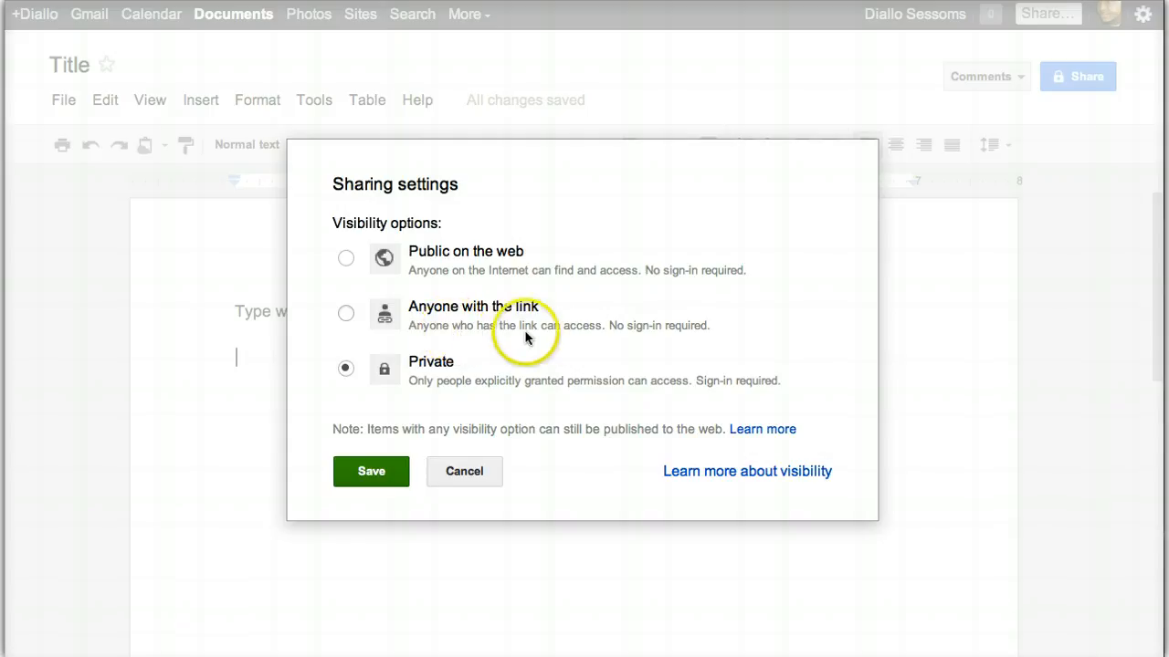
{"action": "left_click", "coordinate": [347, 313]}
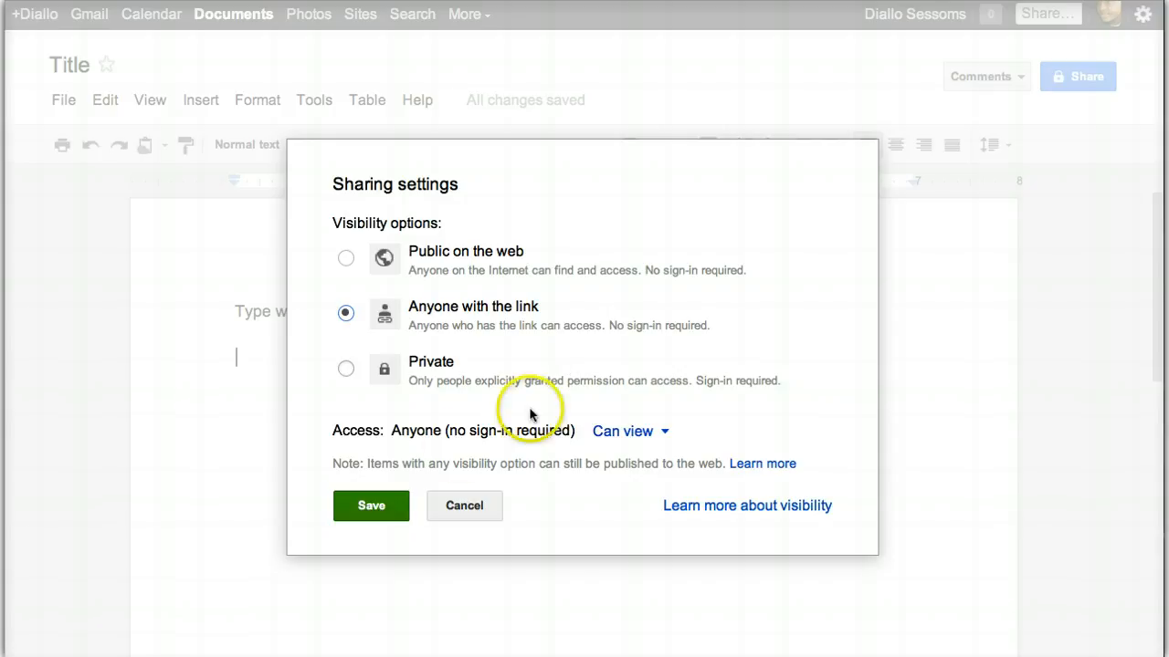
{"action": "left_click", "coordinate": [371, 507]}
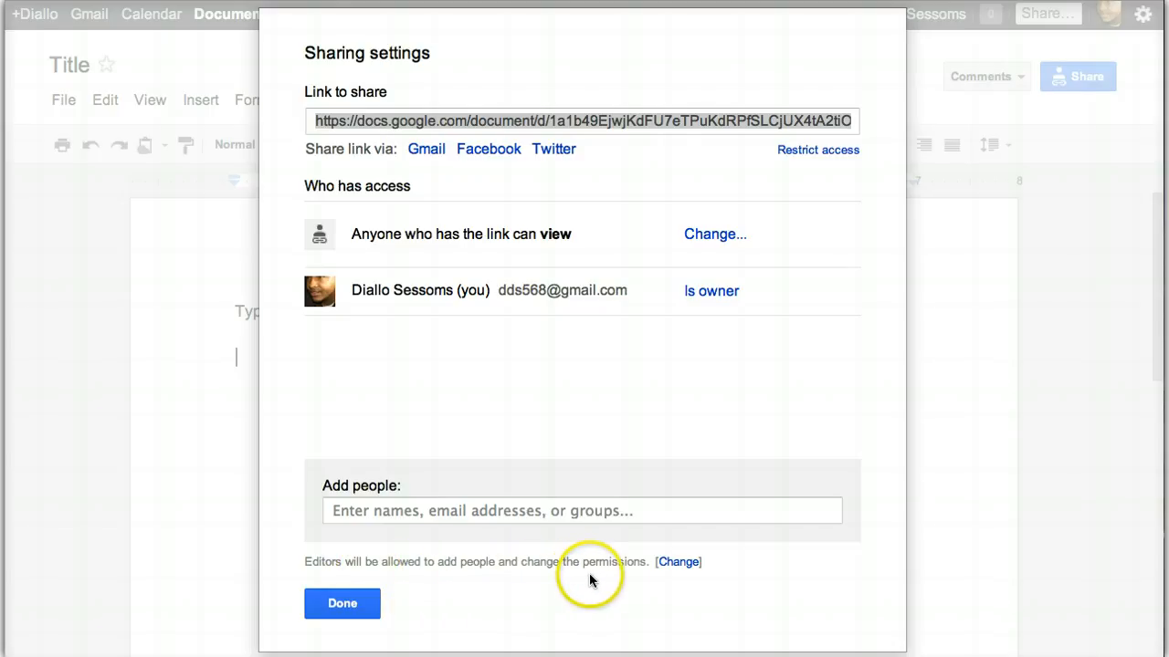
Set sharing so editors may add people and change permissions, and save
{"action": "left_click", "coordinate": [684, 566]}
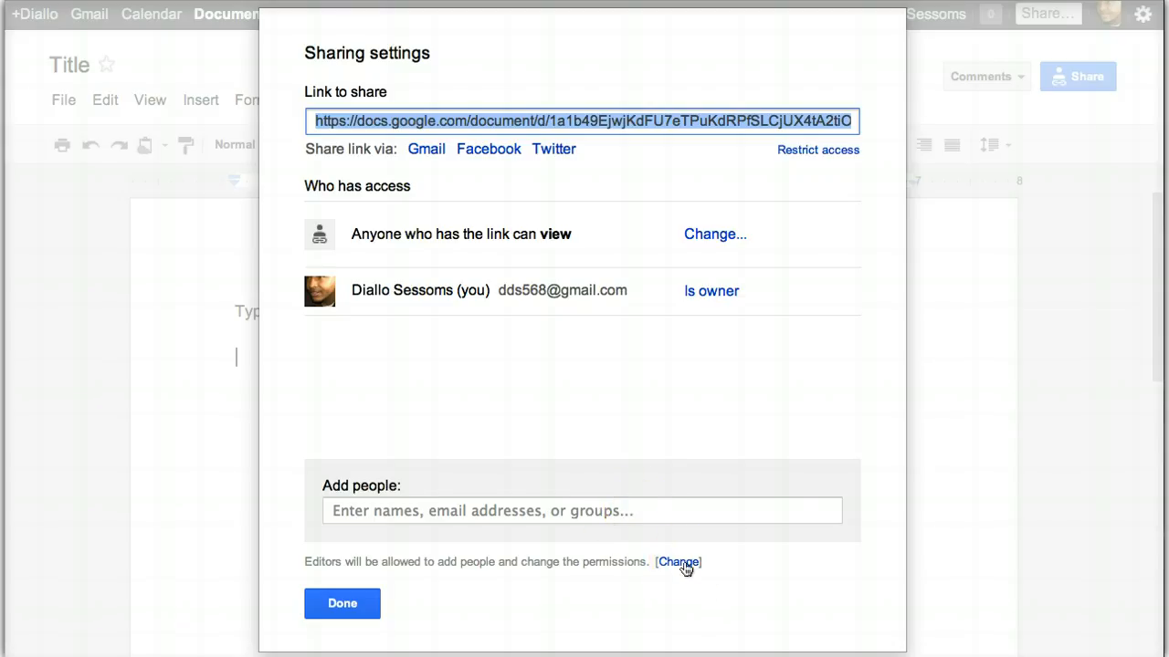
{"action": "left_click", "coordinate": [678, 562]}
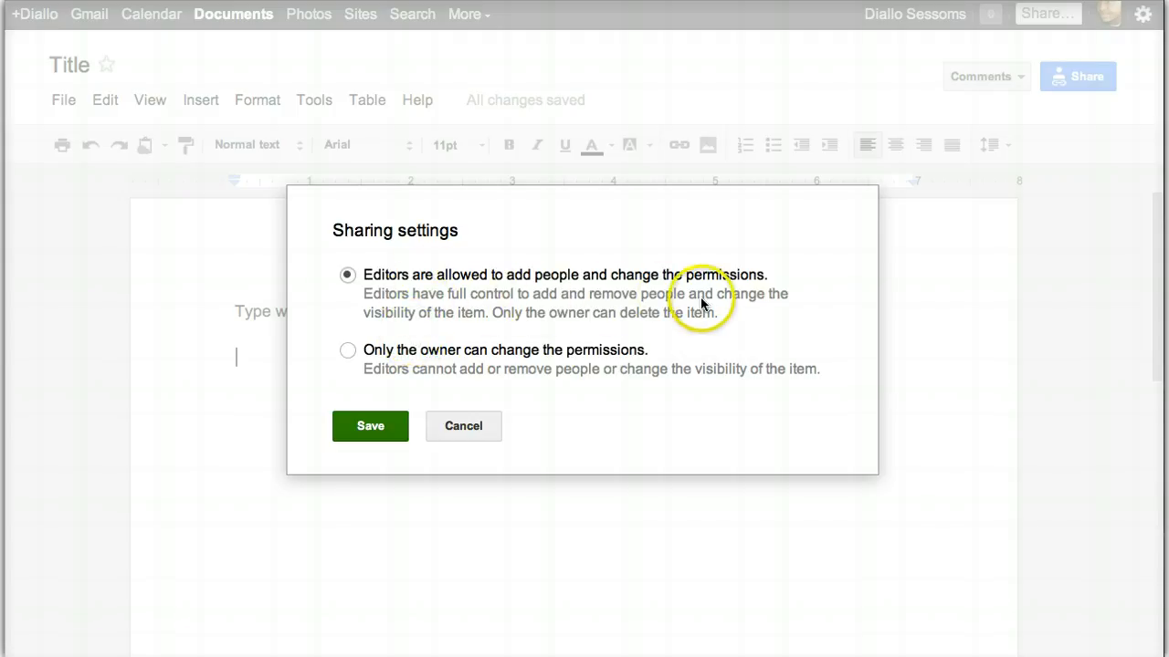
{"action": "left_click", "coordinate": [347, 350]}
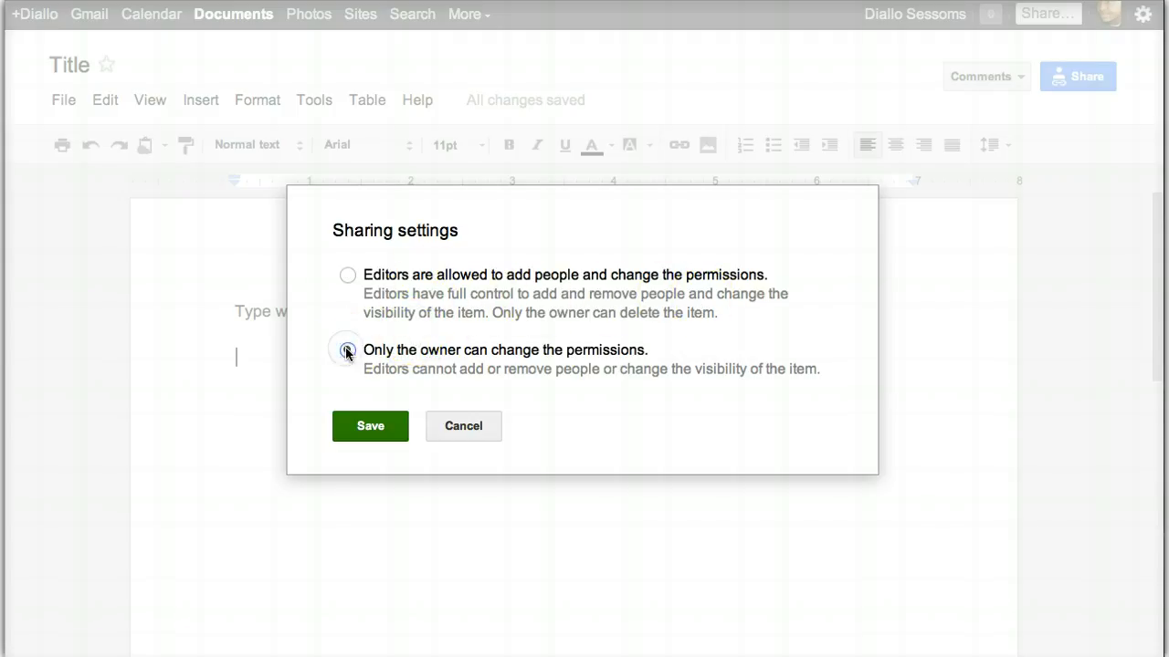
{"action": "left_click", "coordinate": [347, 275]}
{"action": "left_click", "coordinate": [365, 428]}
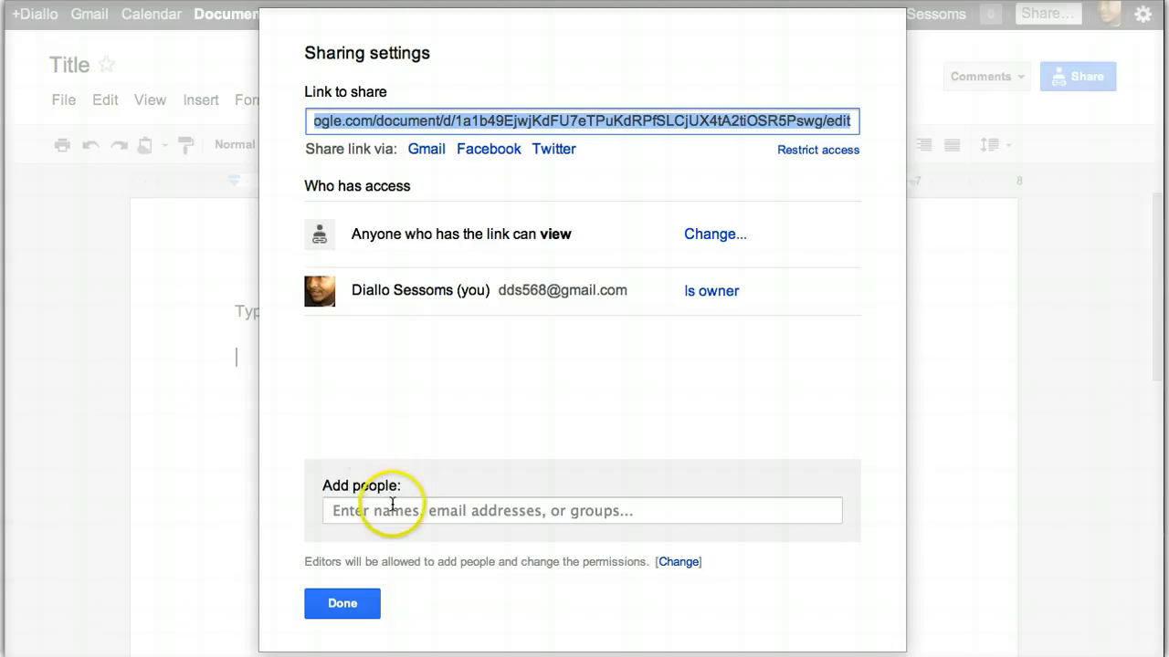
Share the document with the collaborator's address at Can edit access, then close sharing settings
{"action": "left_click", "coordinate": [393, 505]}
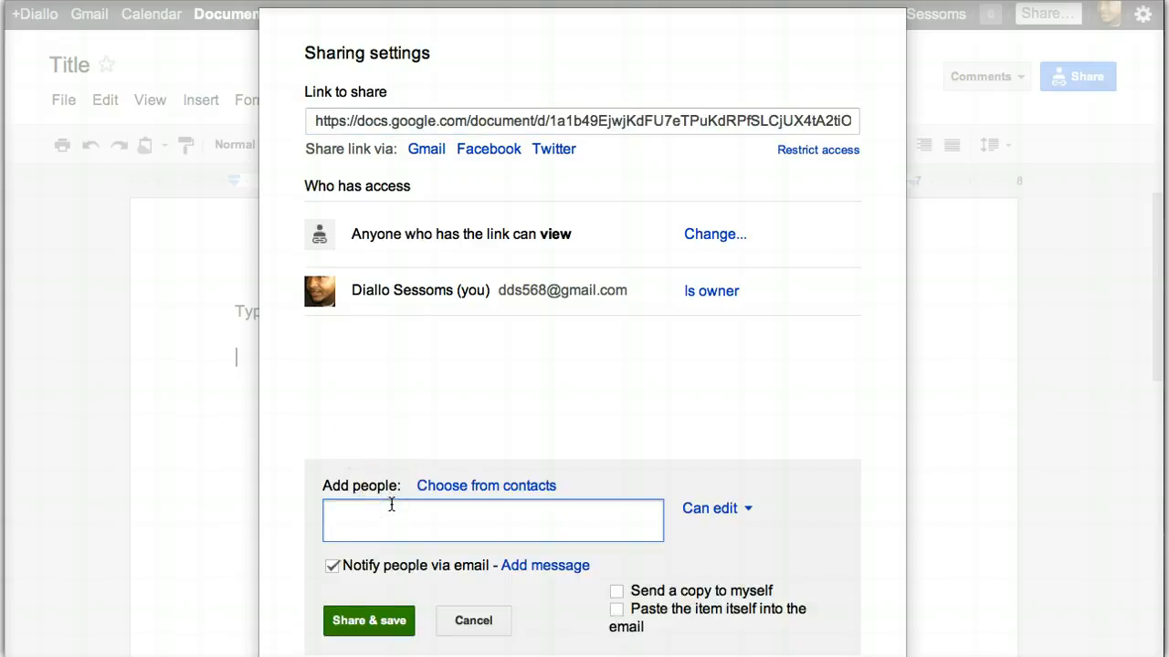
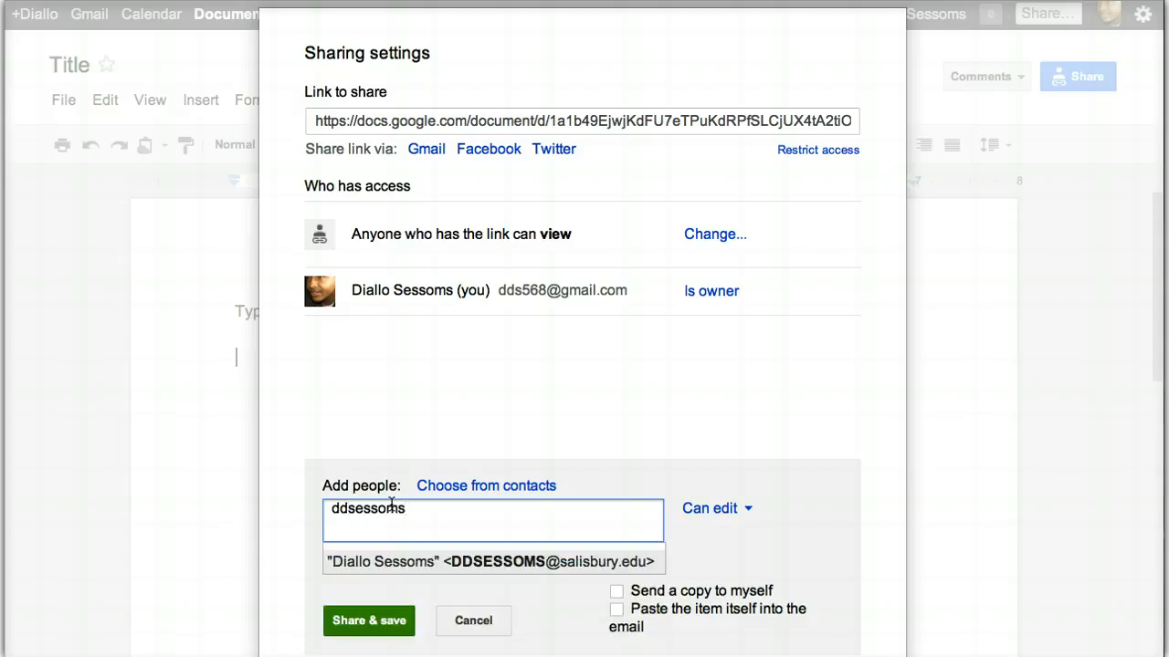
{"action": "left_click", "coordinate": [484, 558]}
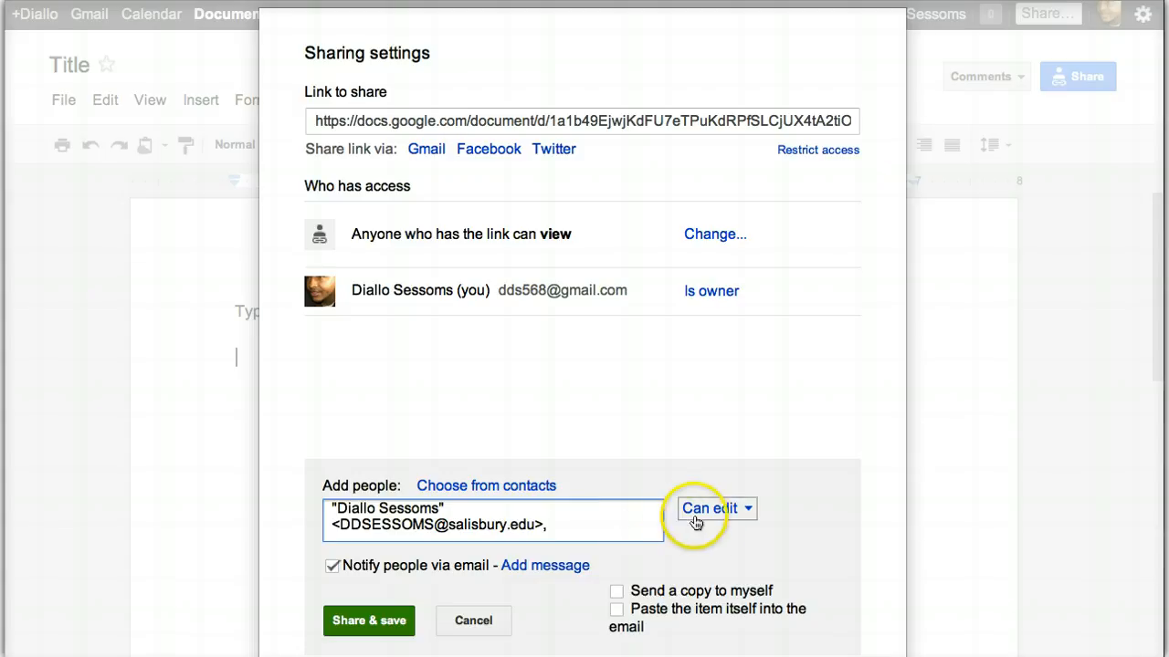
{"action": "left_click", "coordinate": [748, 510]}
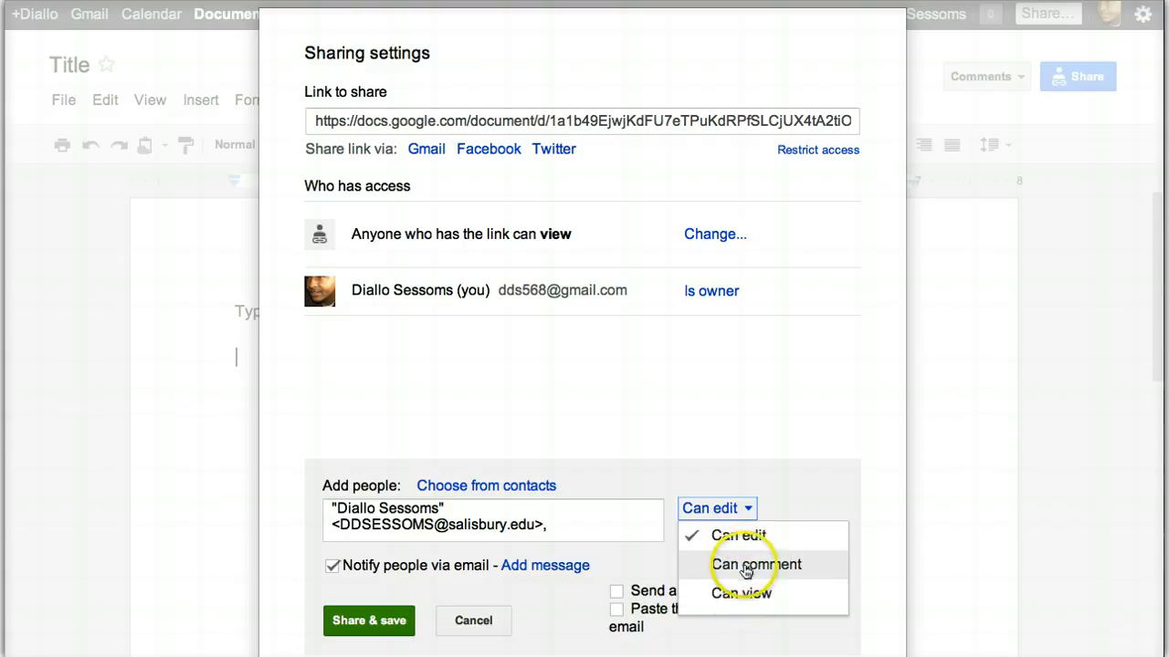
{"action": "left_click", "coordinate": [773, 500]}
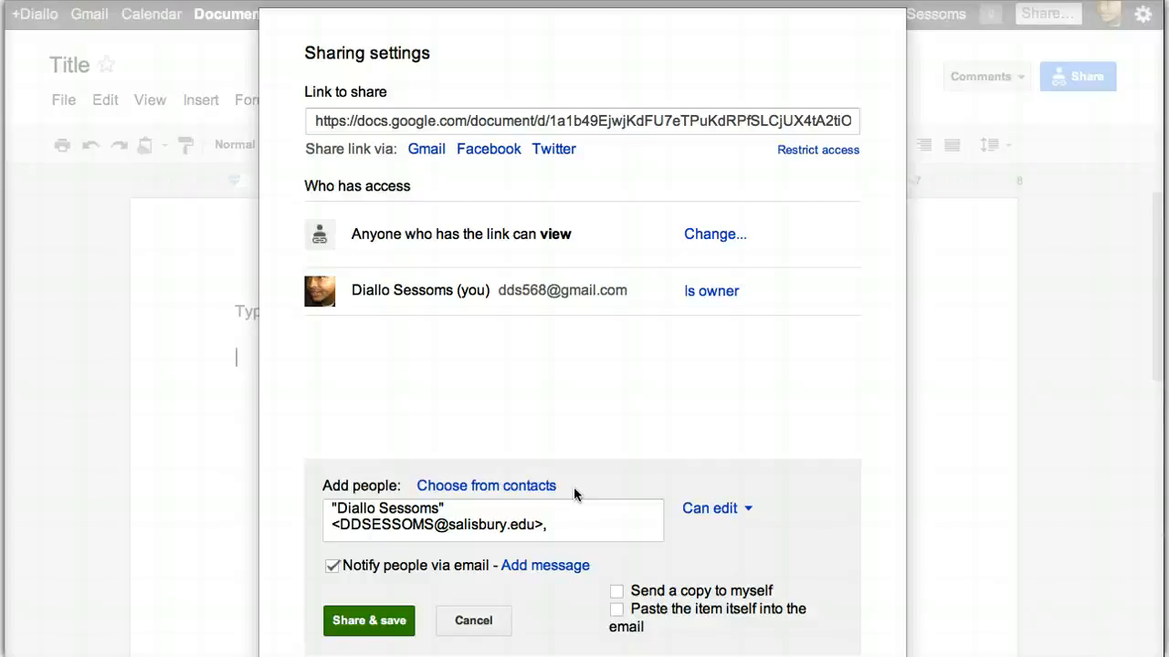
{"action": "left_click", "coordinate": [372, 622]}
{"action": "left_click", "coordinate": [353, 604]}
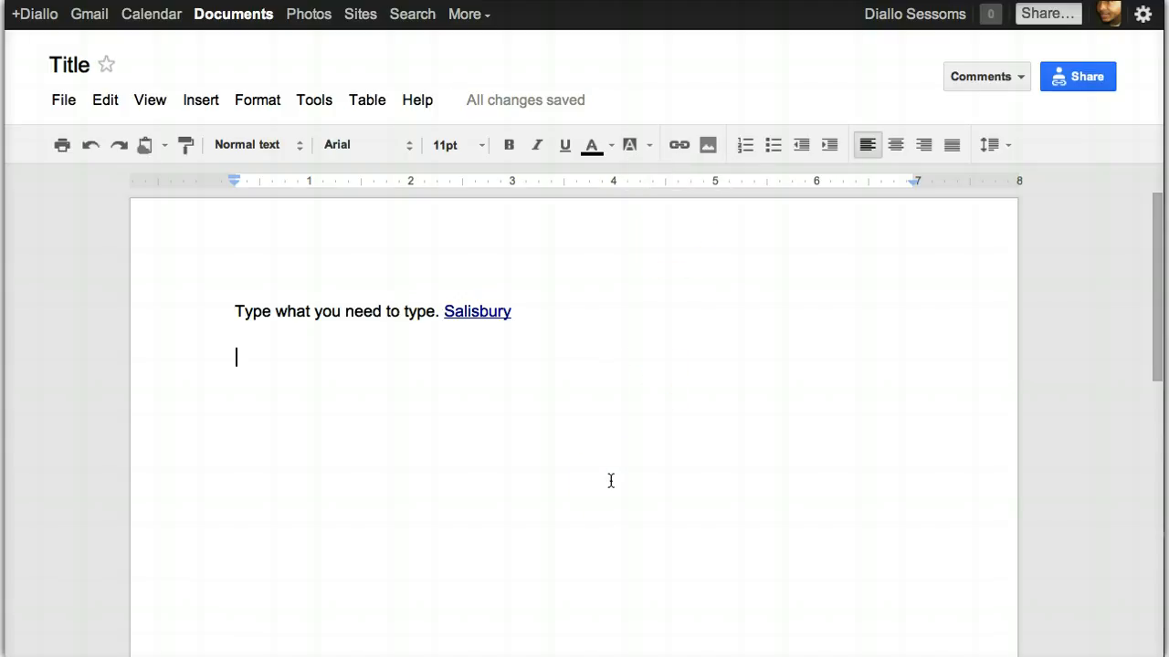
{"action": "left_click", "coordinate": [395, 467]}
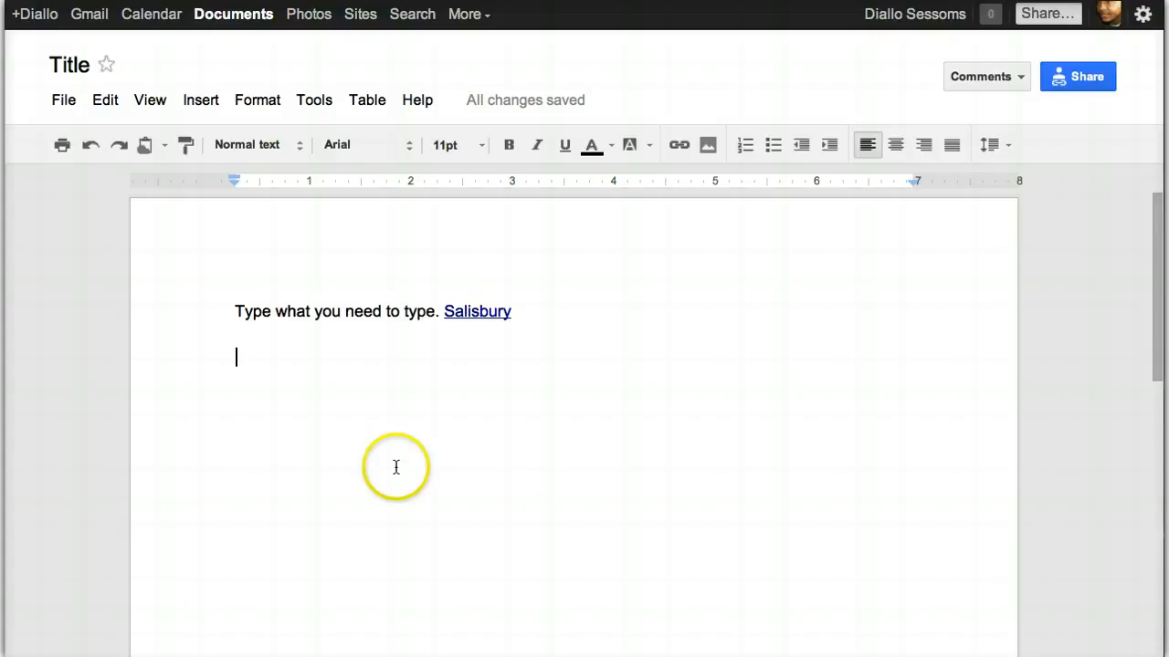